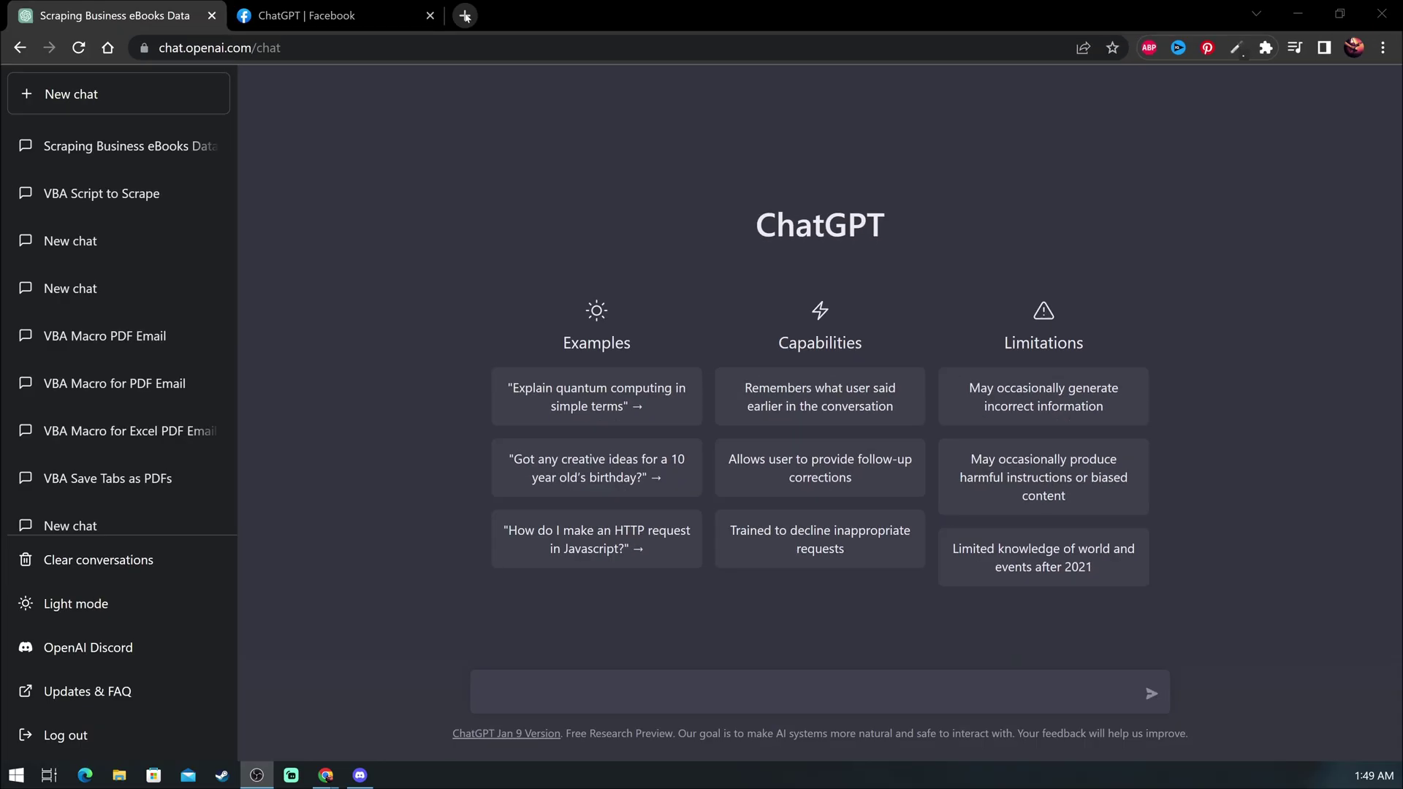
# In a new tab, search Google for 'merlin chatgpt'.
pyautogui.click(465, 16)
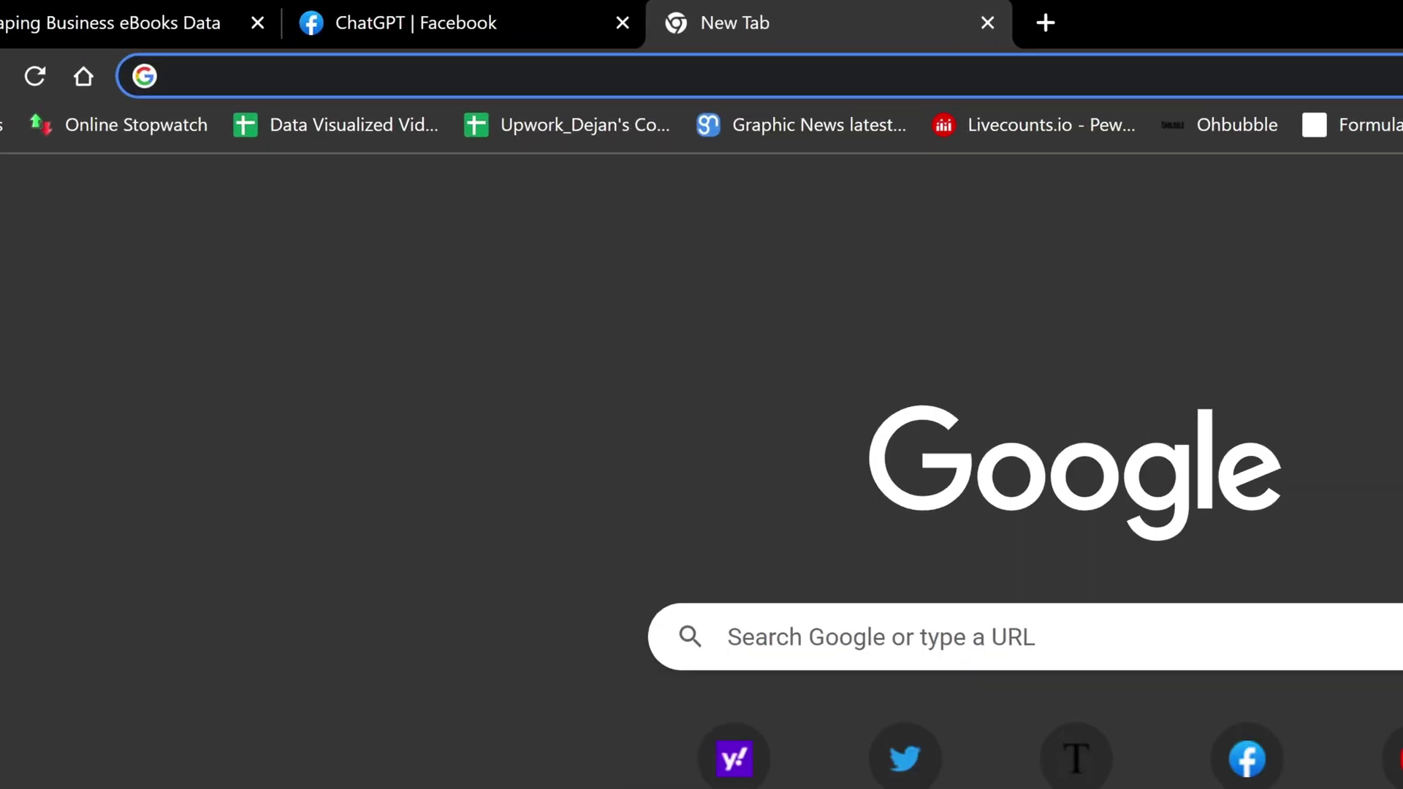
pyautogui.write('merlin chat')
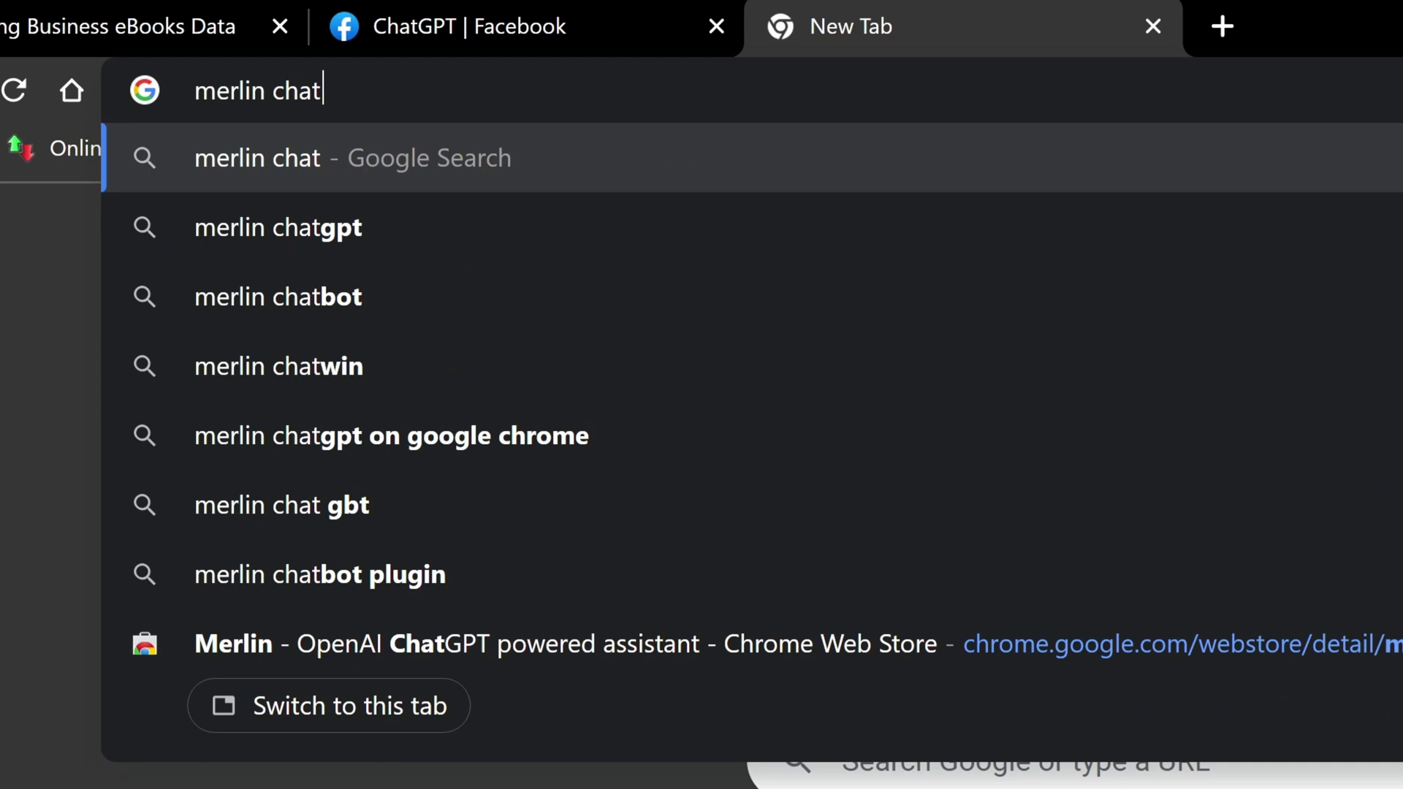
pyautogui.write('gpt')
pyautogui.press('Return')
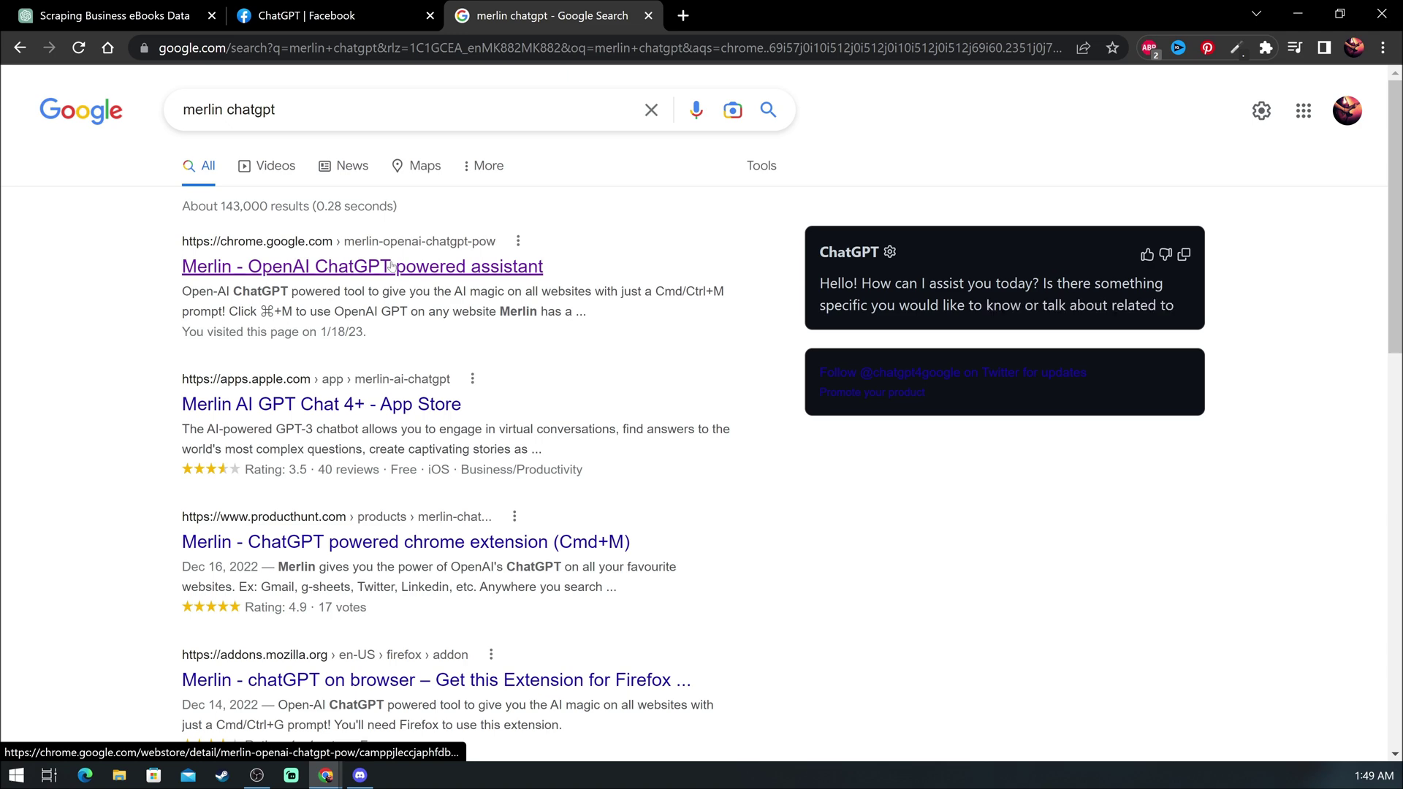
pyautogui.click(391, 267)
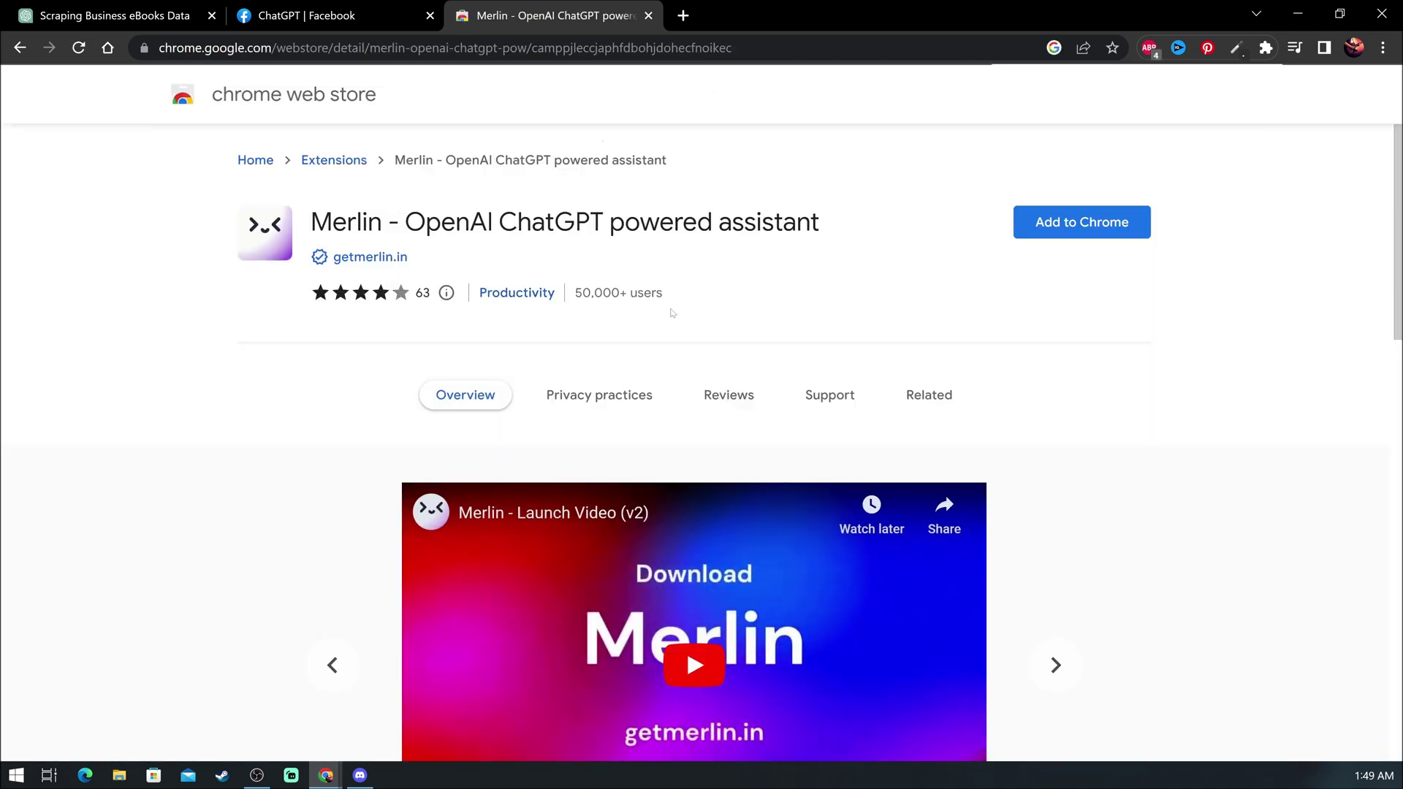
pyautogui.scroll(-2, 673, 312)
pyautogui.scroll(-2, 684, 379)
pyautogui.scroll(-2, 682, 379)
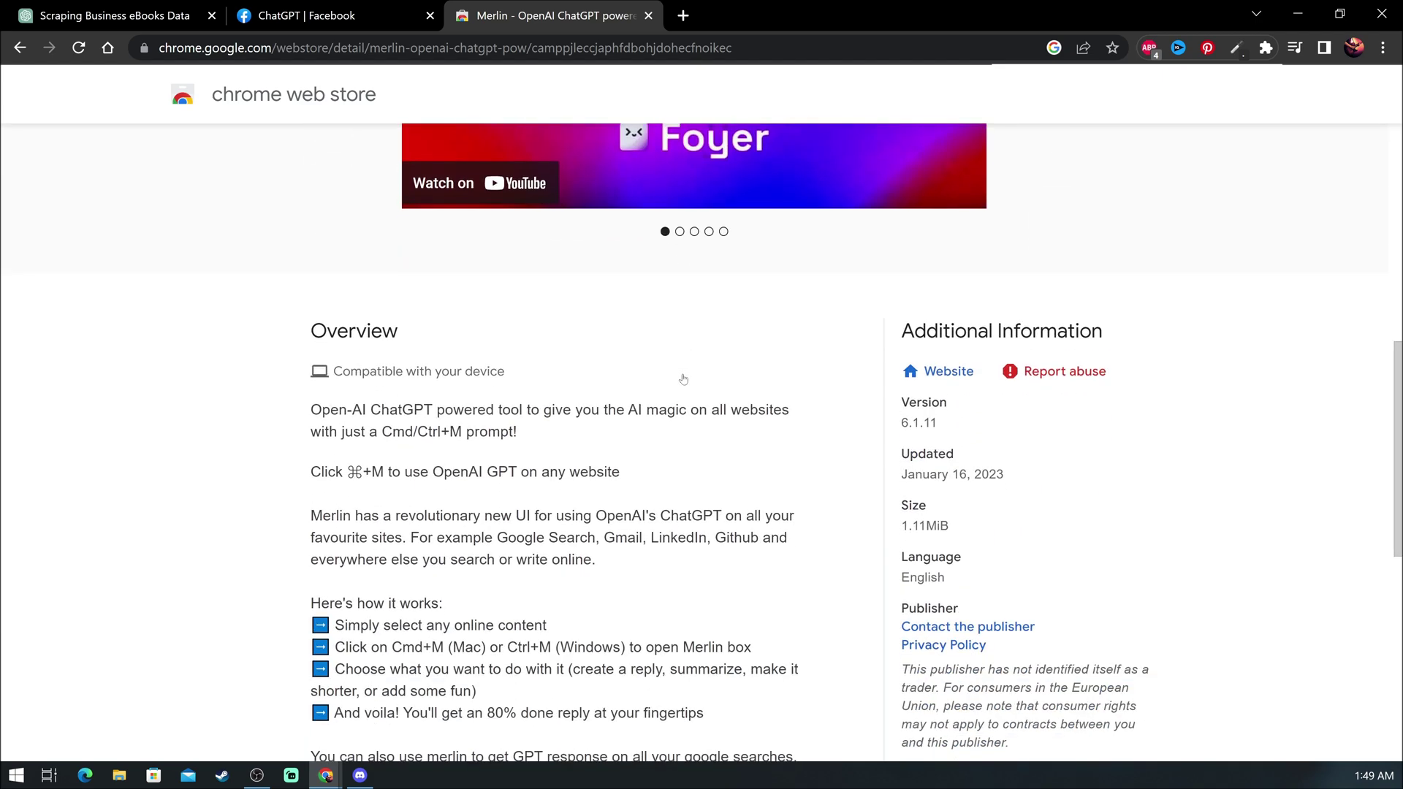
pyautogui.scroll(-1, 683, 379)
pyautogui.scroll(-1, 683, 379)
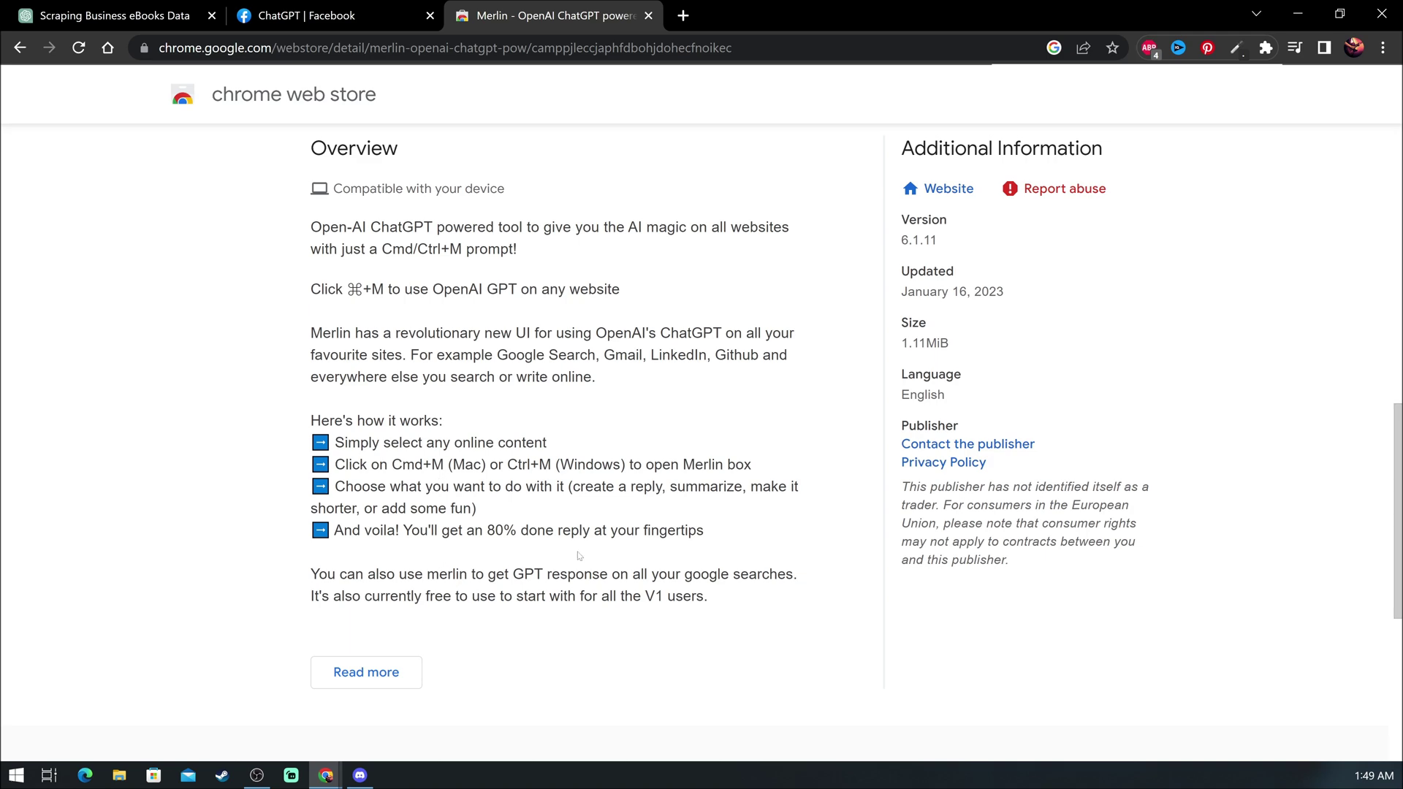
pyautogui.scroll(4, 579, 556)
pyautogui.scroll(3, 757, 497)
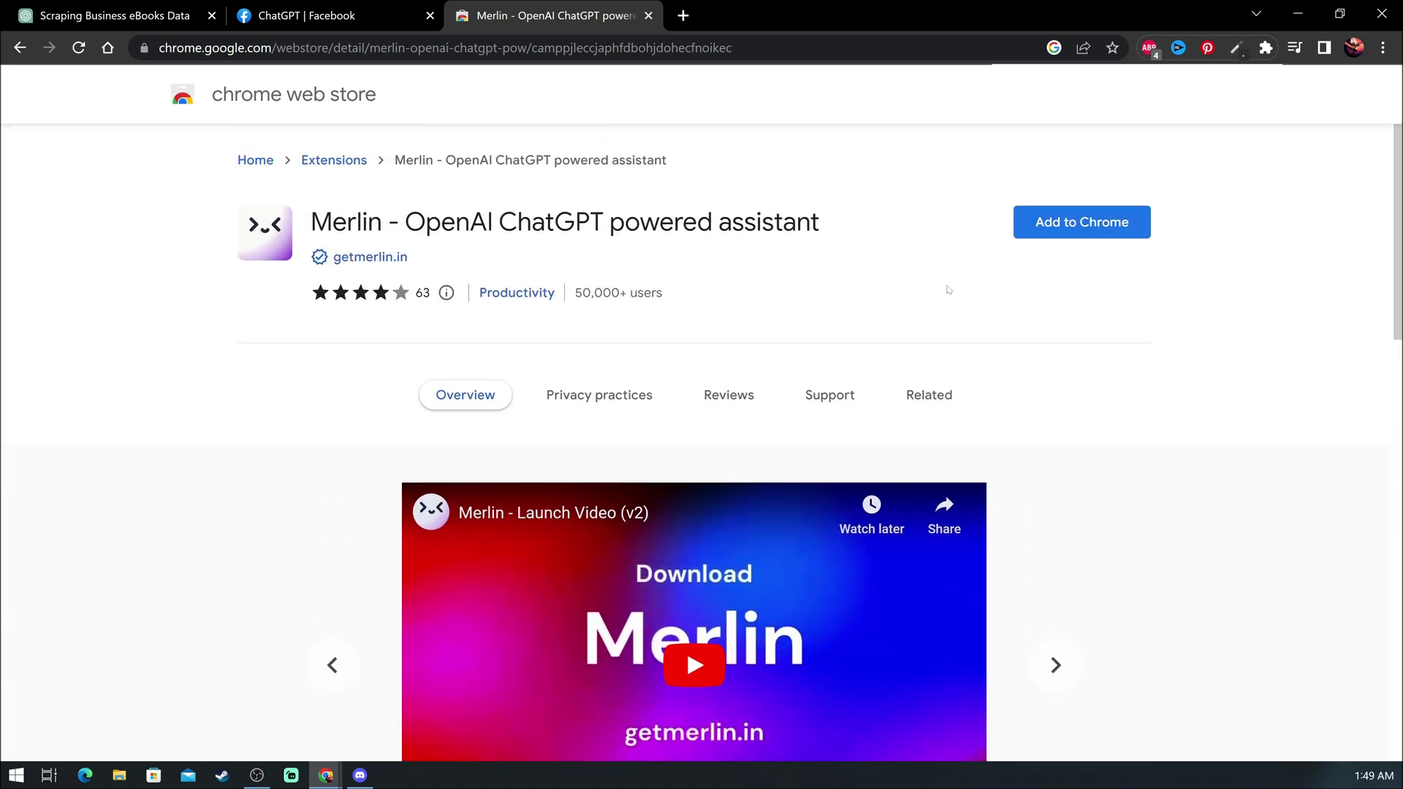
# Add the Merlin ChatGPT extension to Chrome and confirm the permission prompt.
pyautogui.click(1085, 222)
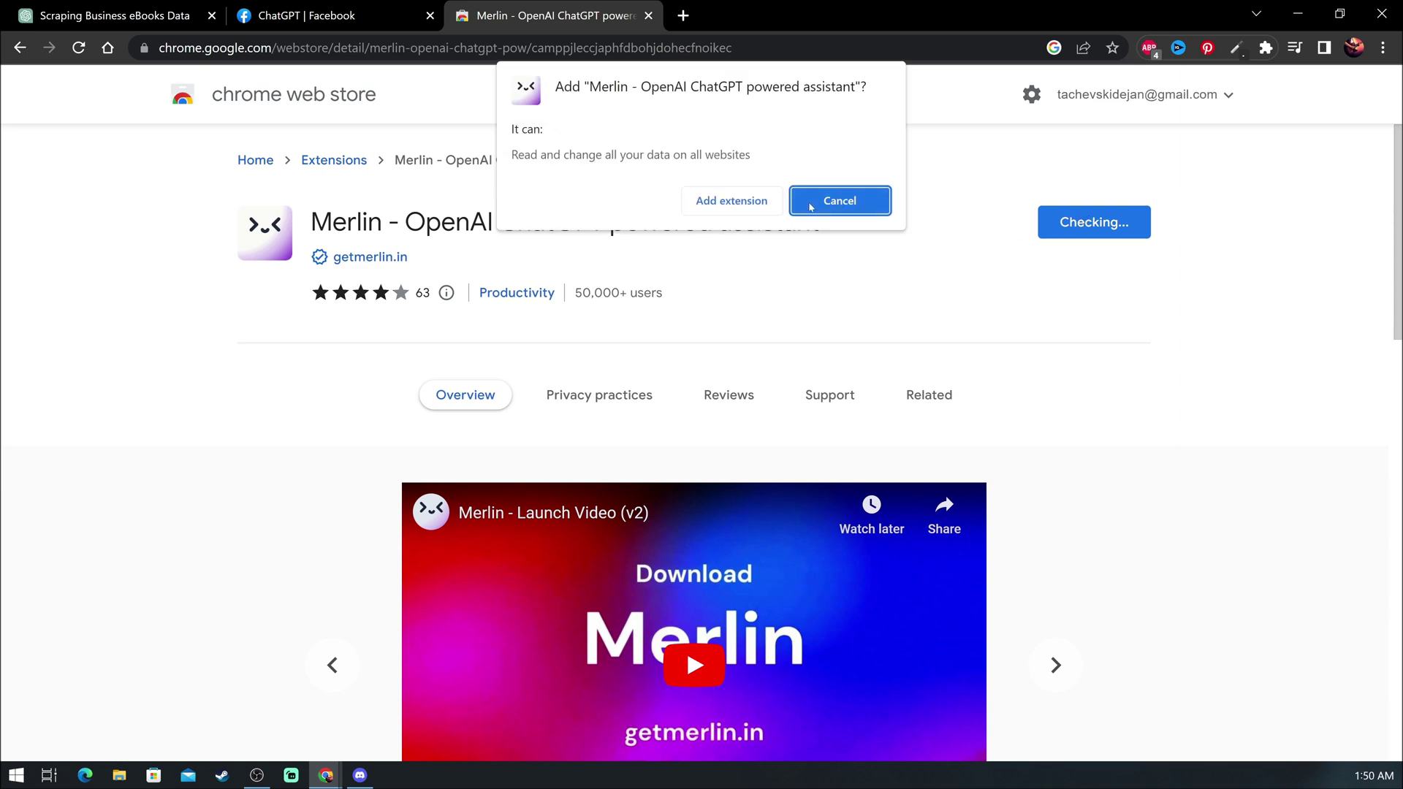
pyautogui.click(750, 202)
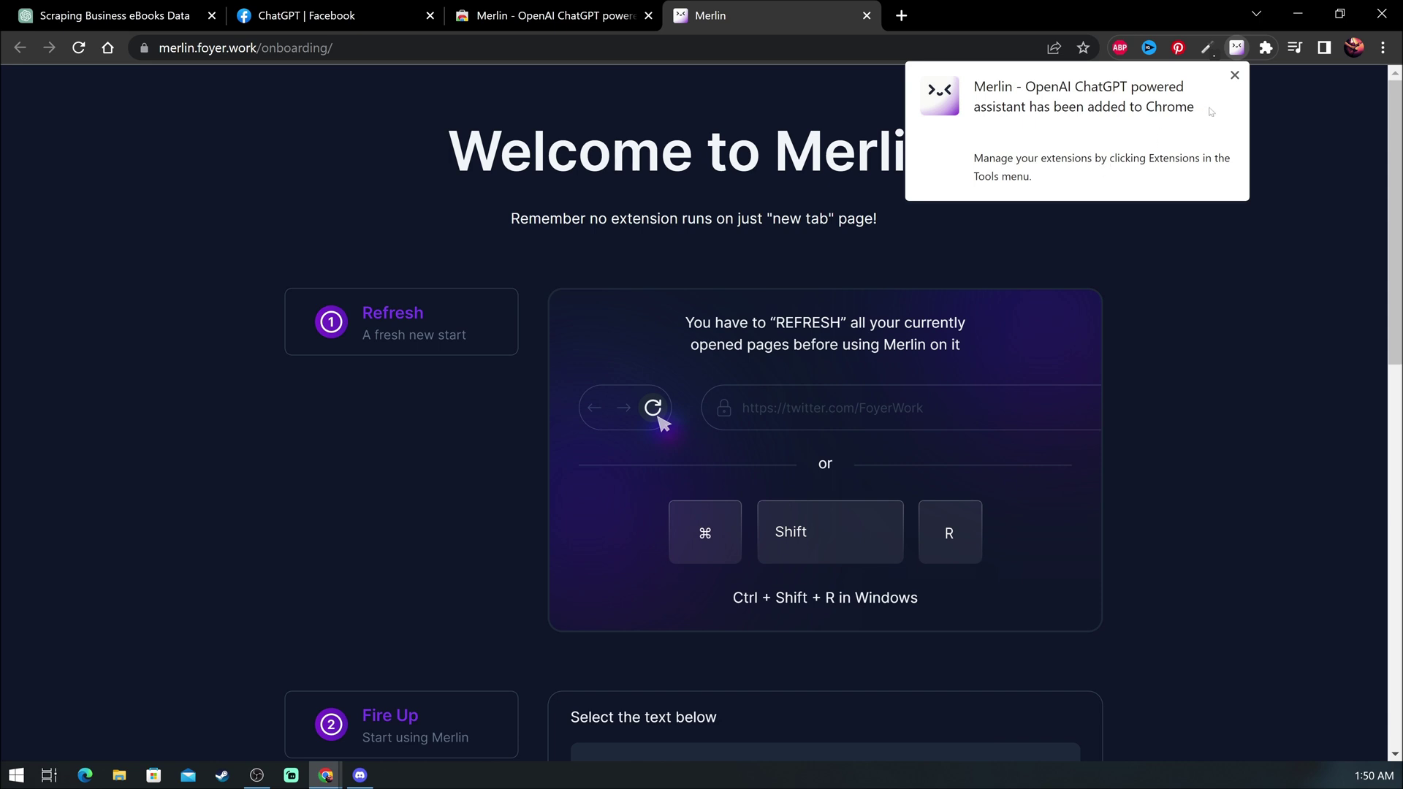
# Dismiss the 'added to Chrome' notice over the Welcome to Merlin page.
pyautogui.click(1235, 76)
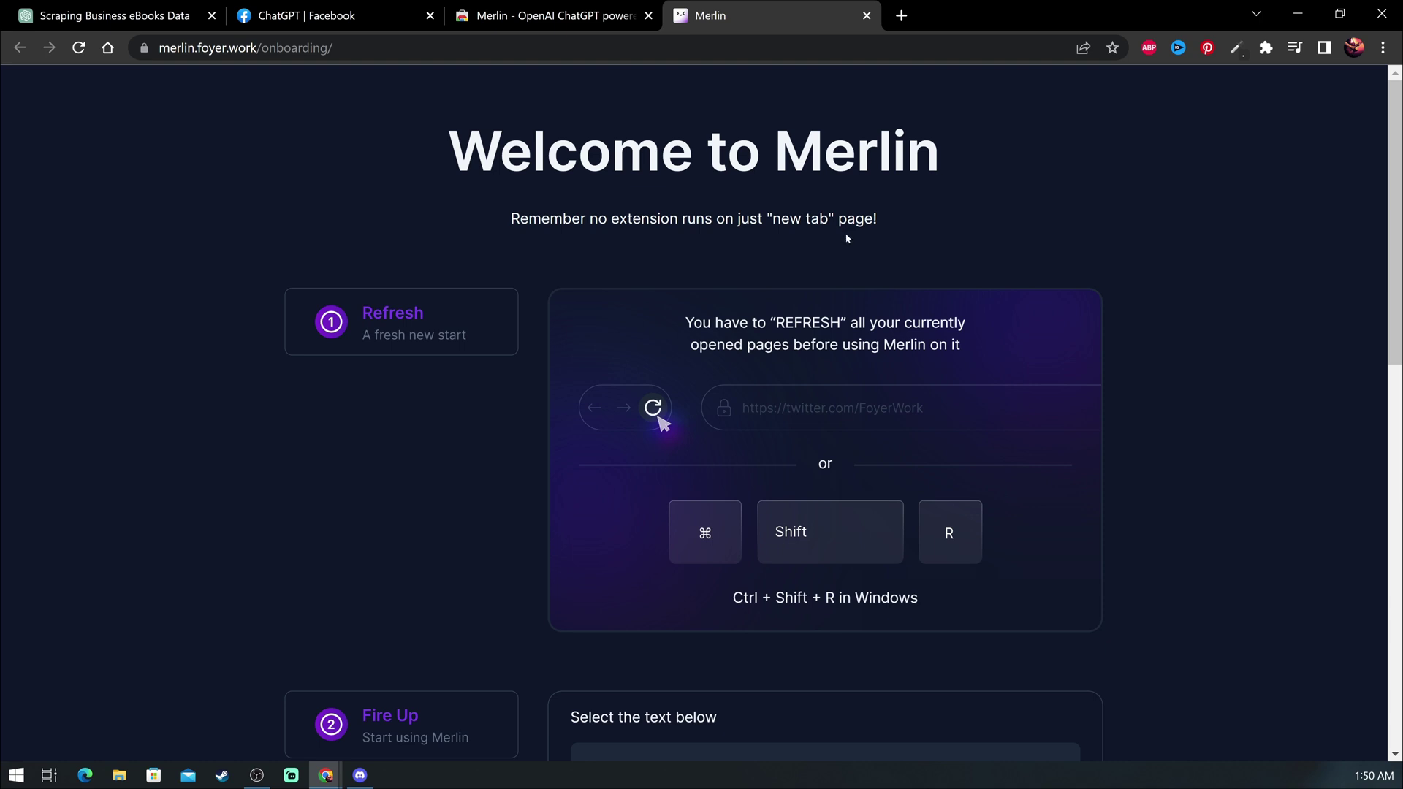
pyautogui.scroll(-1, 846, 237)
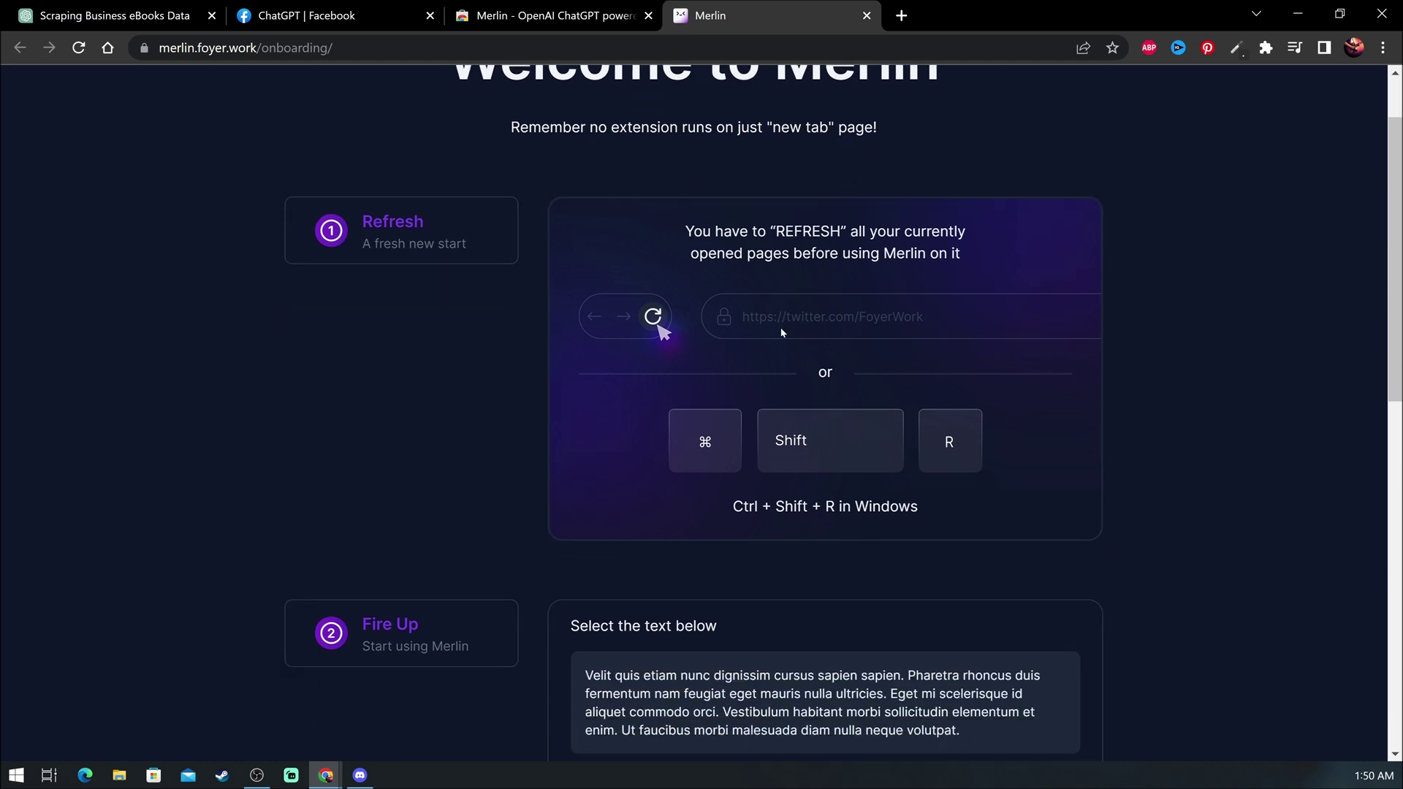
pyautogui.scroll(-2, 781, 332)
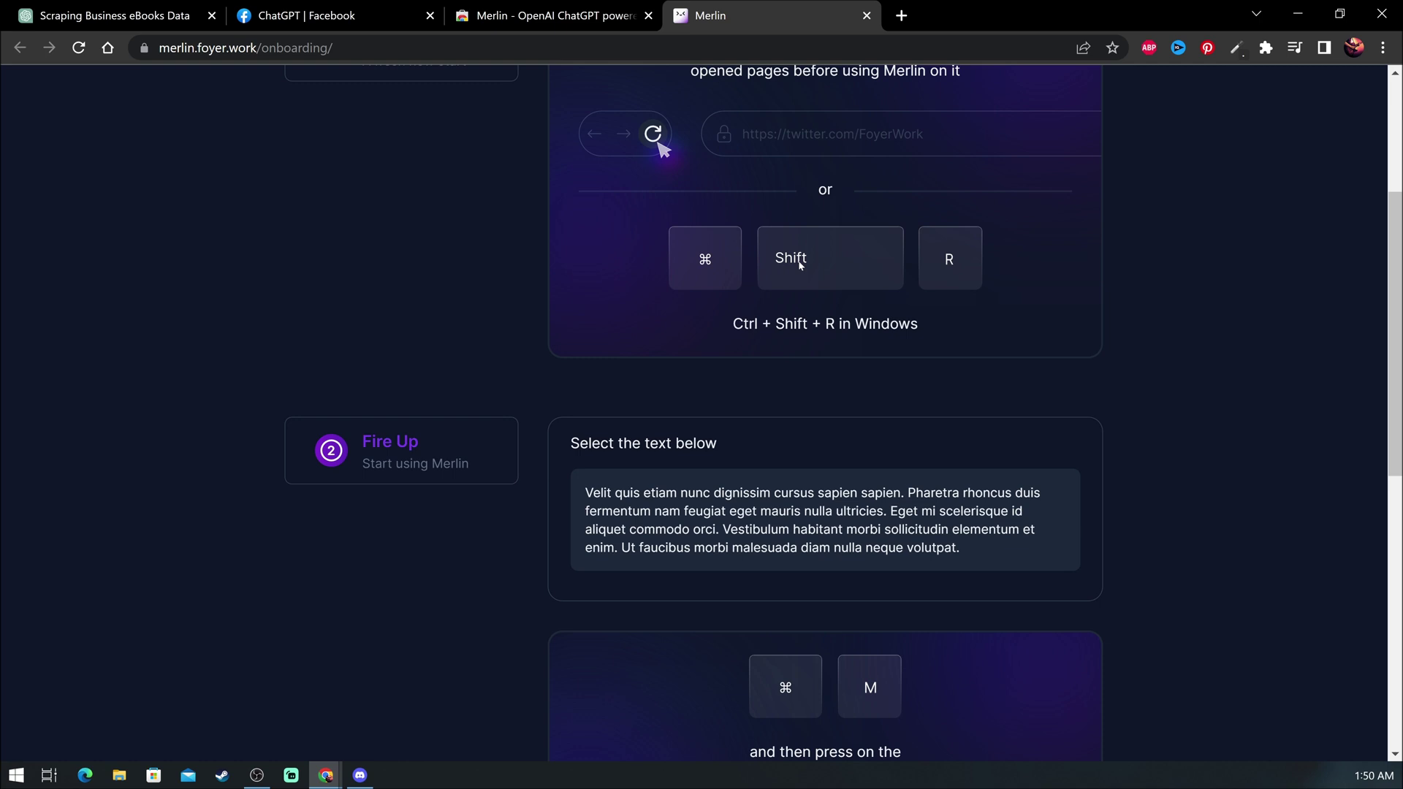
pyautogui.scroll(1, 799, 264)
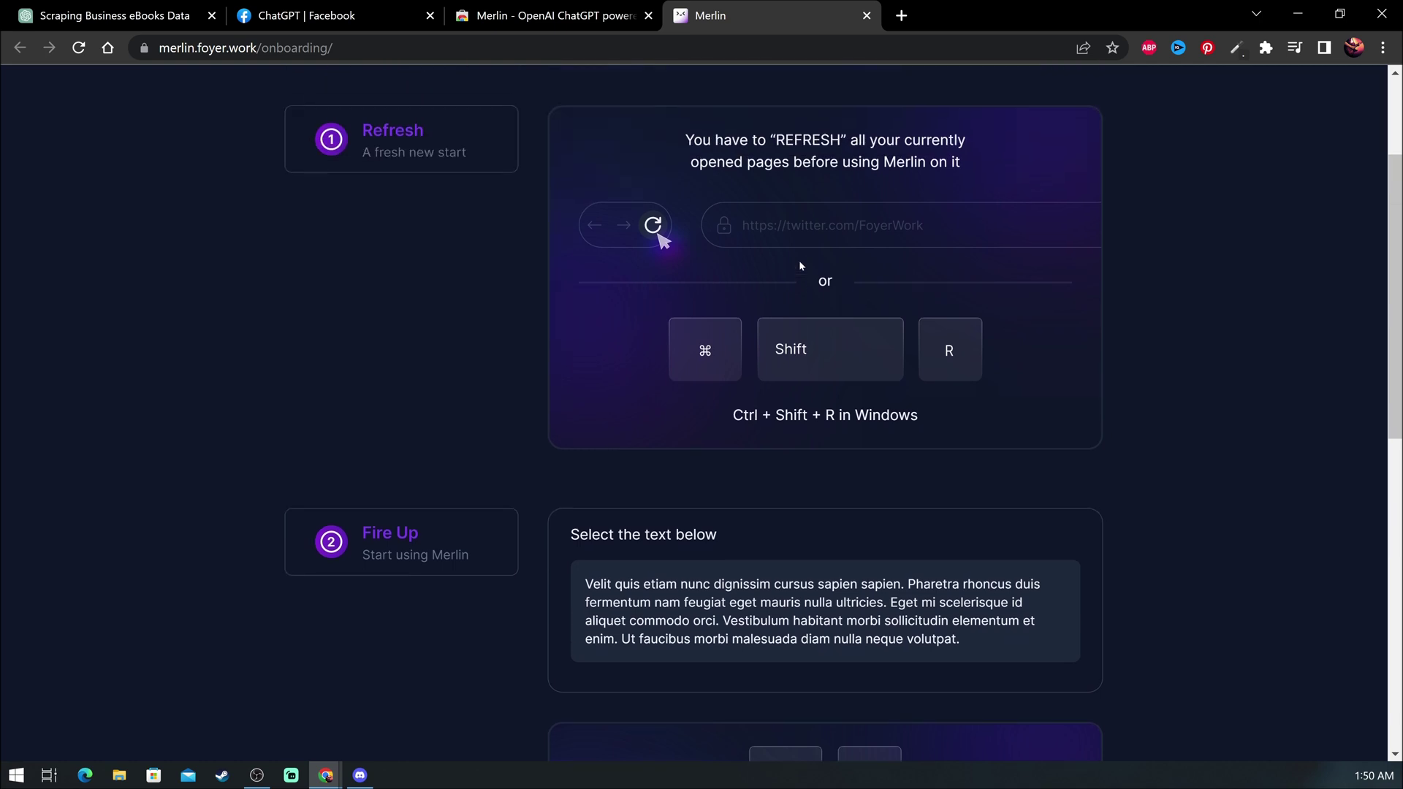
pyautogui.scroll(-2, 800, 263)
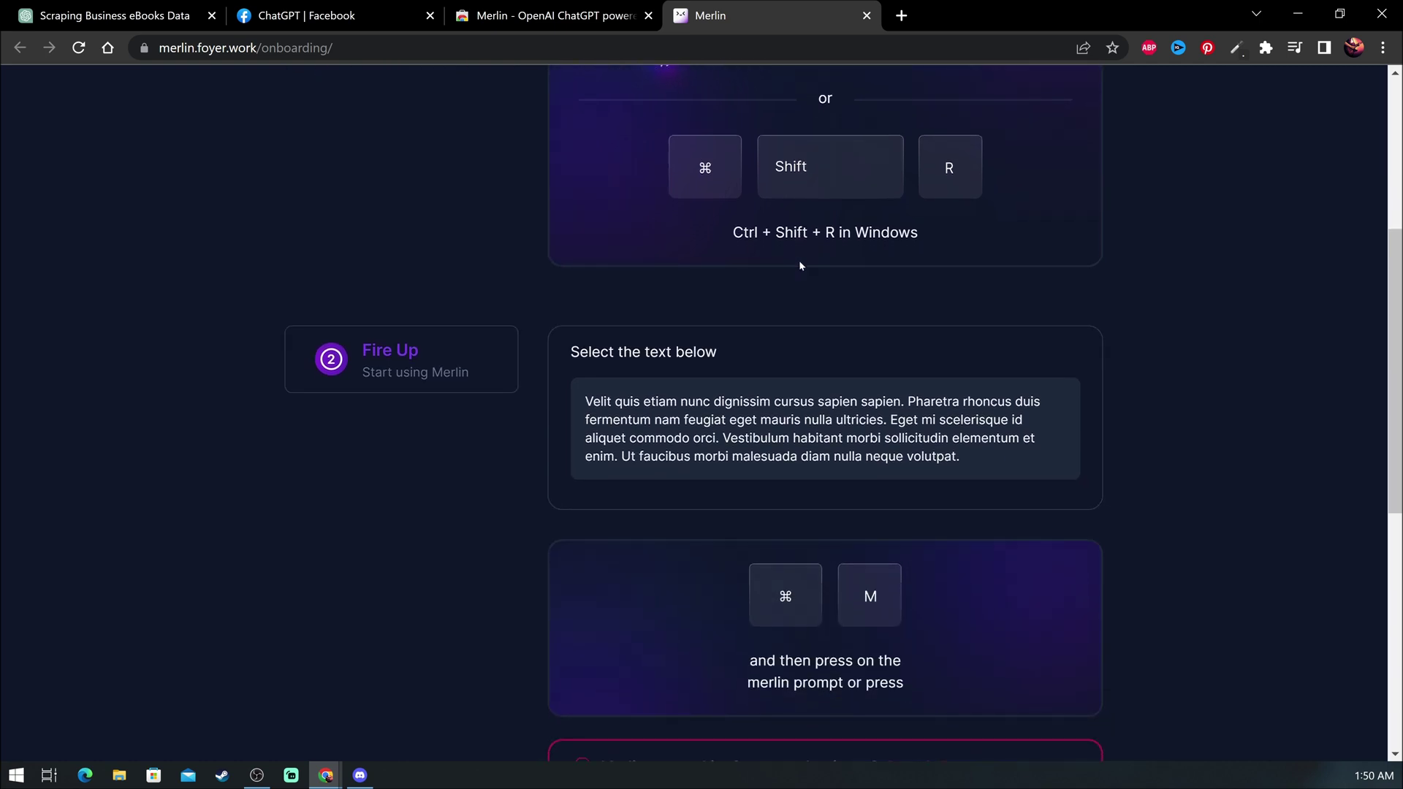
pyautogui.scroll(-1, 799, 265)
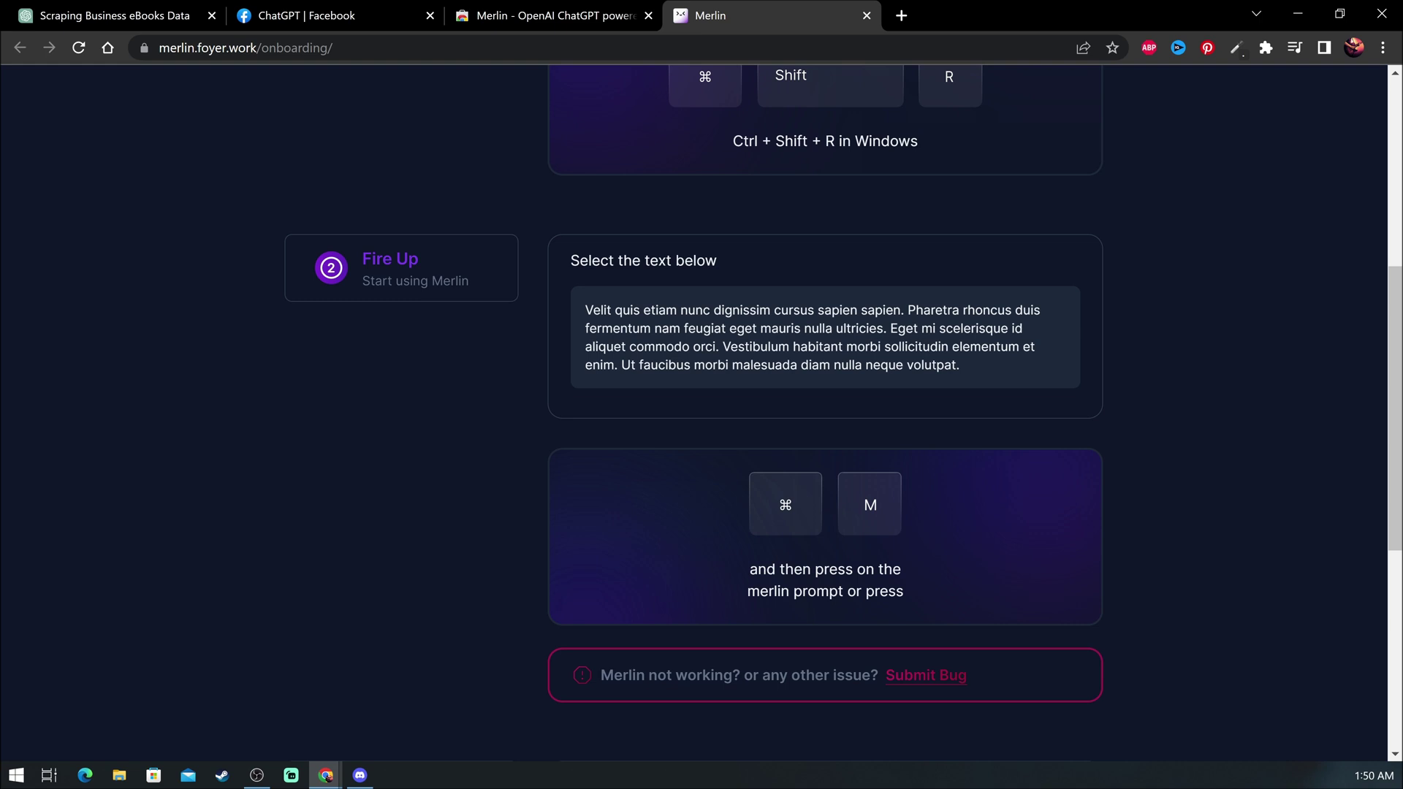
pyautogui.scroll(-2, 741, 346)
pyautogui.scroll(-2, 742, 346)
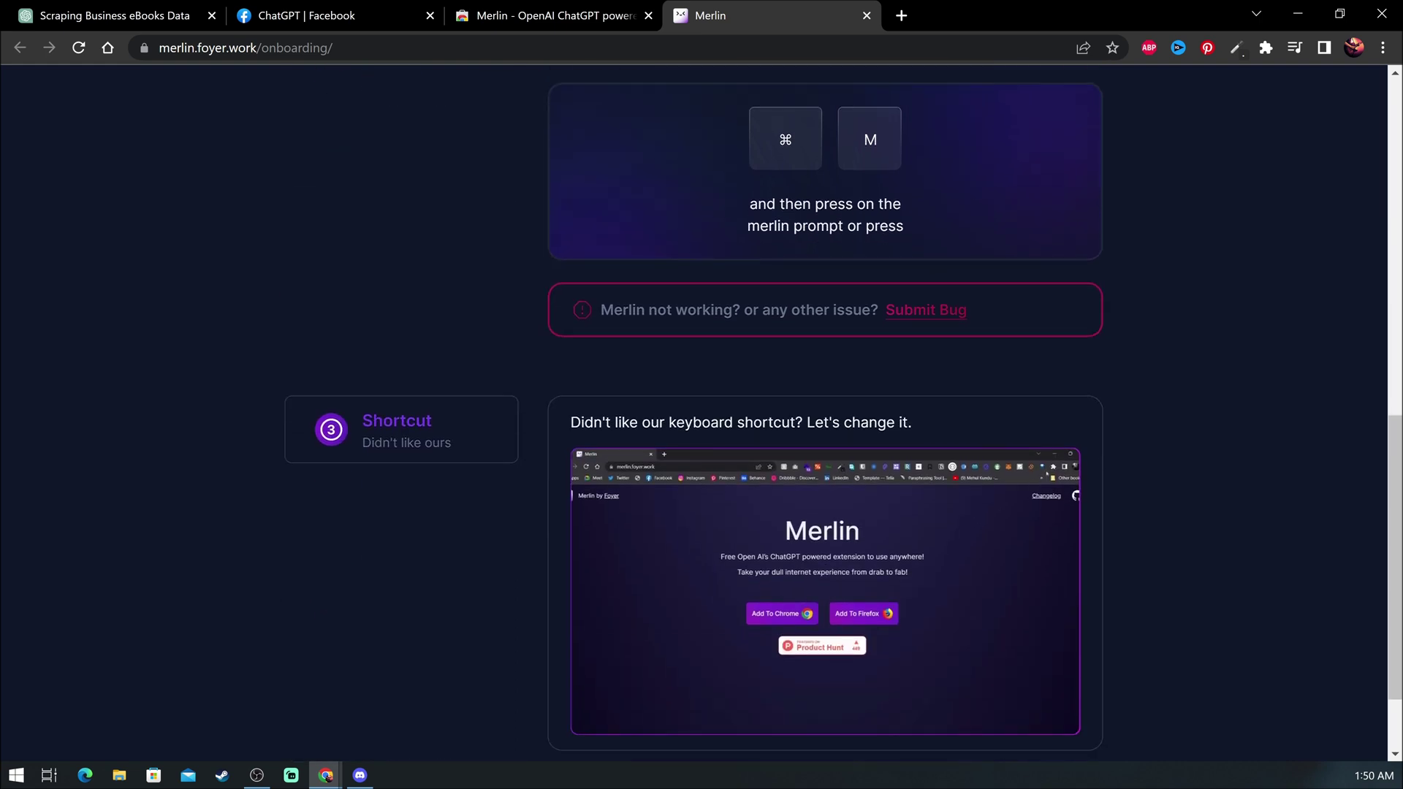
pyautogui.scroll(-1, 741, 345)
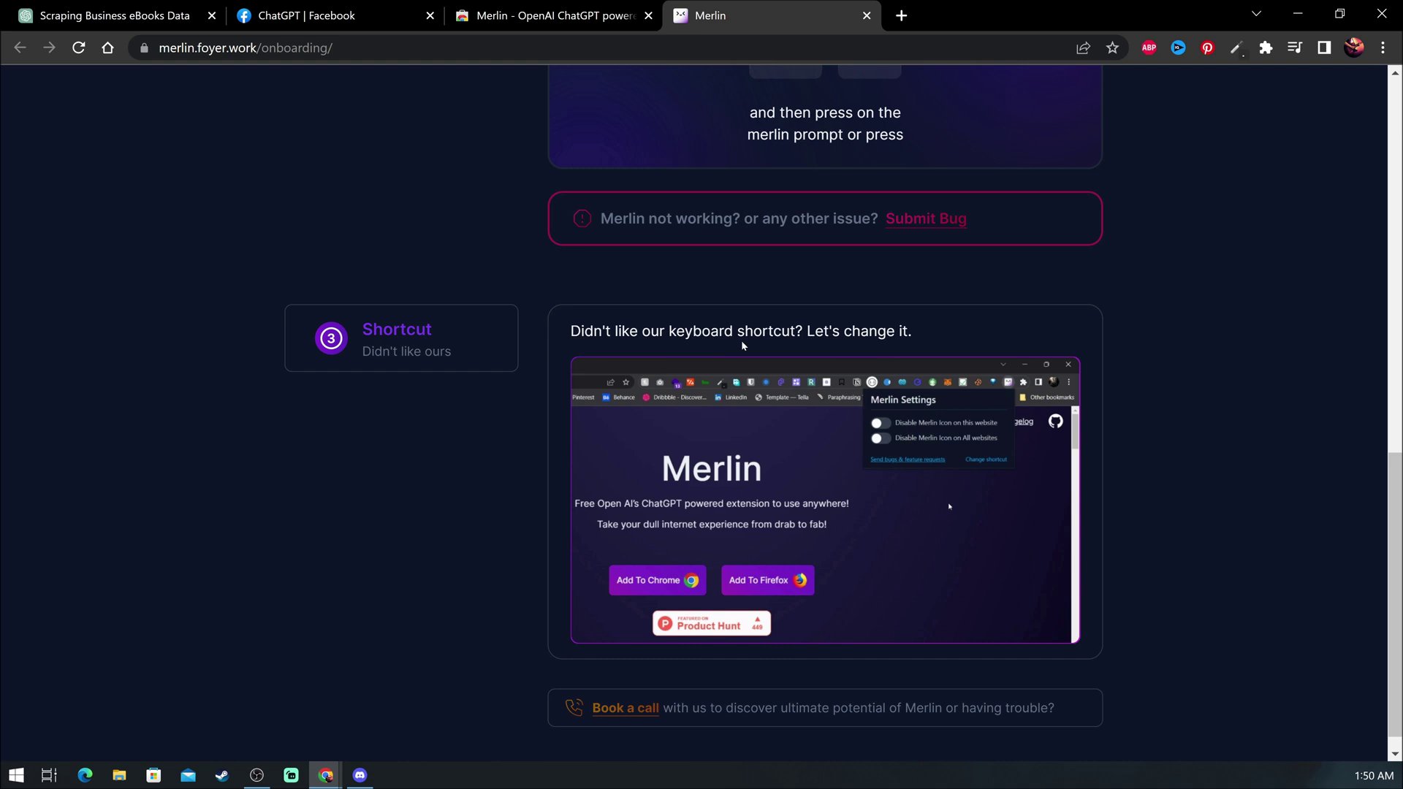
pyautogui.scroll(1, 741, 344)
pyautogui.scroll(5, 721, 321)
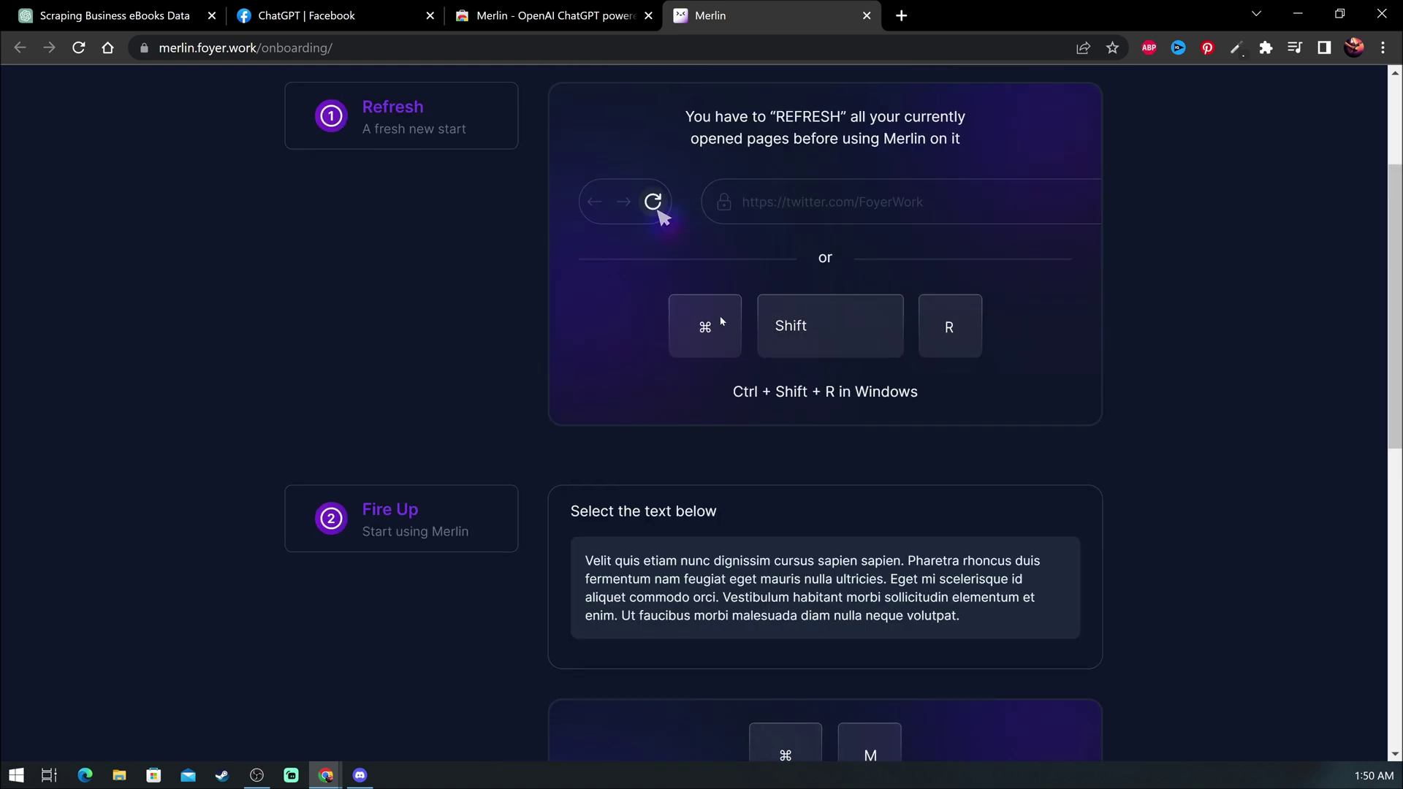
pyautogui.scroll(2, 720, 321)
# Reload the ChatGPT Facebook group, try Merlin's Ctrl+M prompt, and highlight the pricing-question post.
pyautogui.hotkey('ctrl', '2')
pyautogui.scroll(-3, 634, 403)
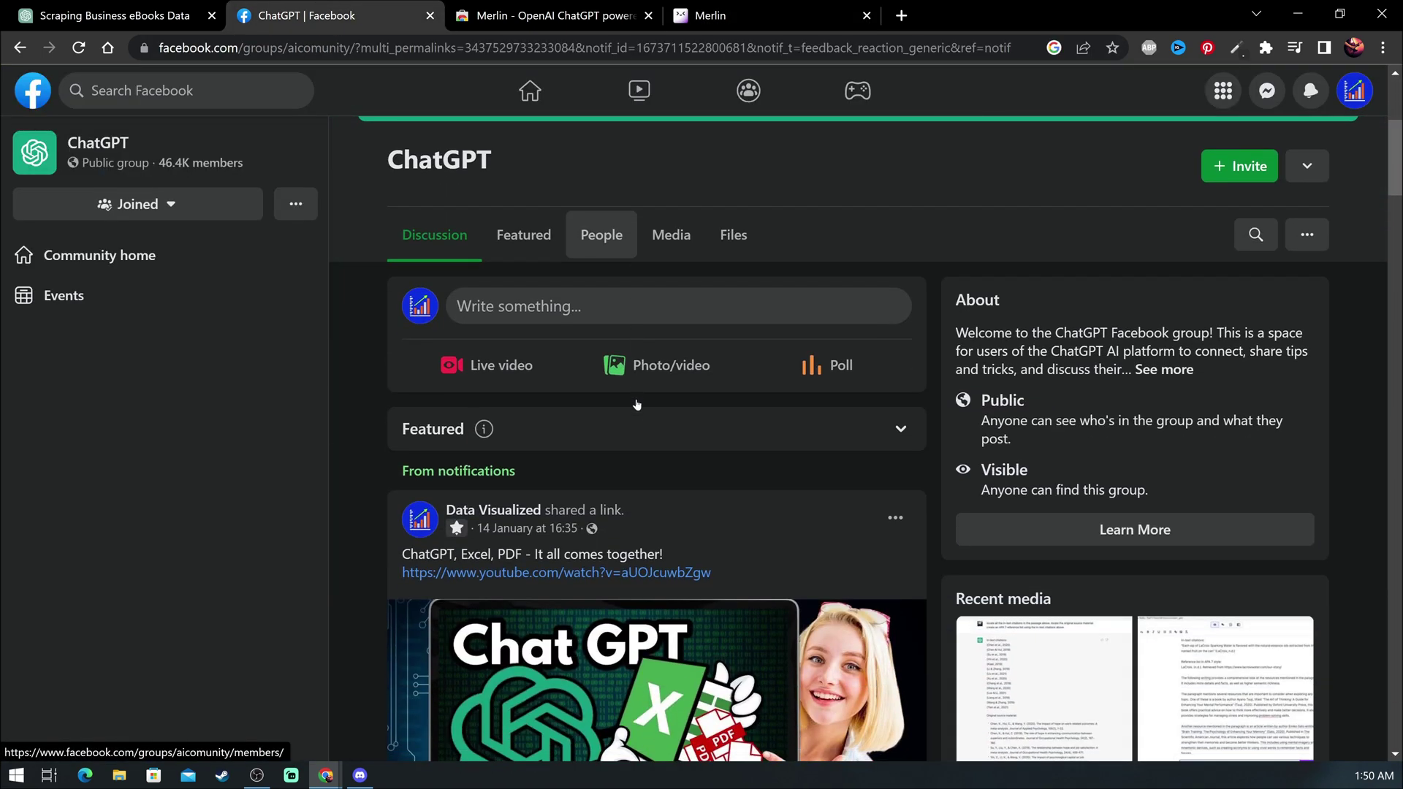
pyautogui.scroll(-2, 635, 404)
pyautogui.scroll(-1, 635, 404)
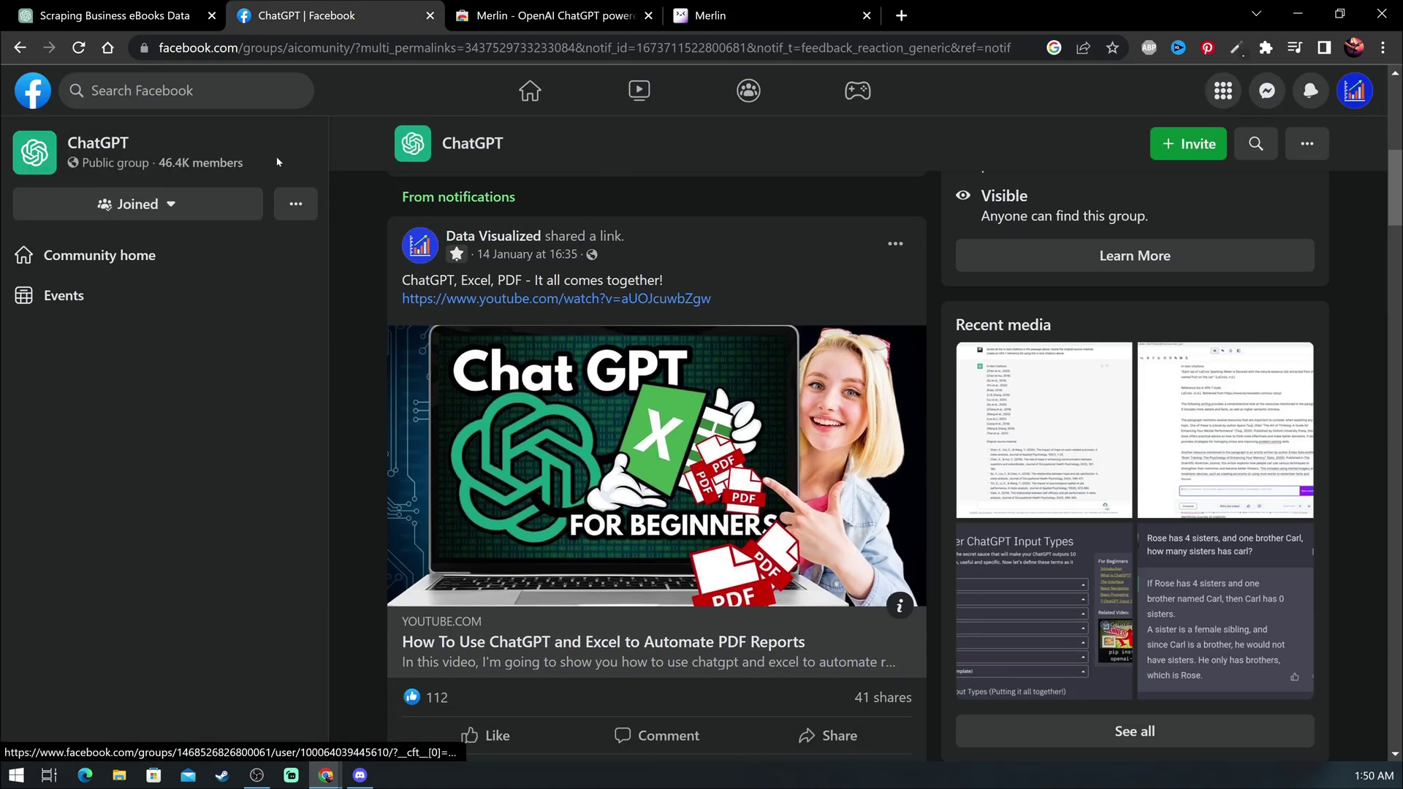
pyautogui.click(79, 49)
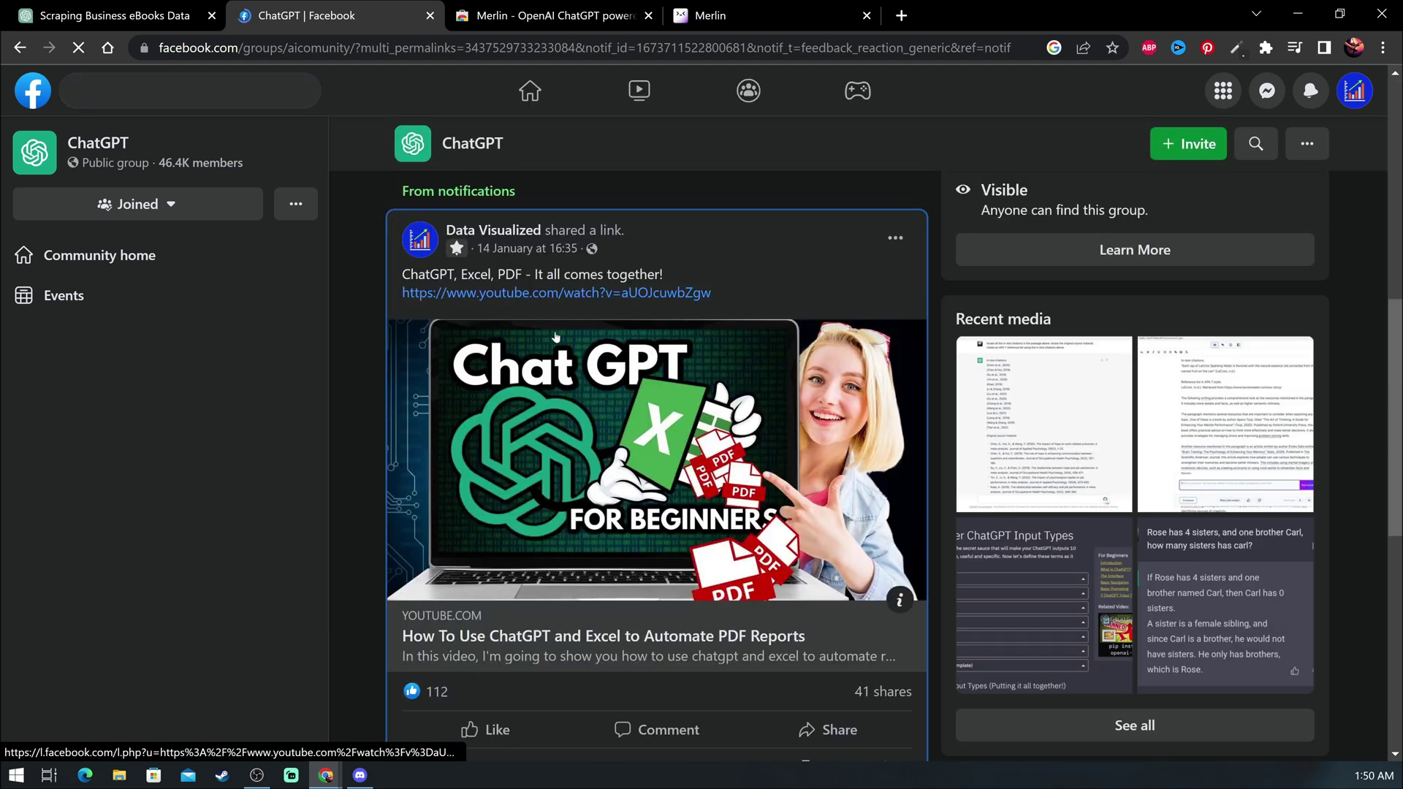
pyautogui.scroll(-2, 454, 301)
pyautogui.scroll(-2, 454, 302)
pyautogui.scroll(-3, 454, 301)
pyautogui.scroll(-2, 658, 460)
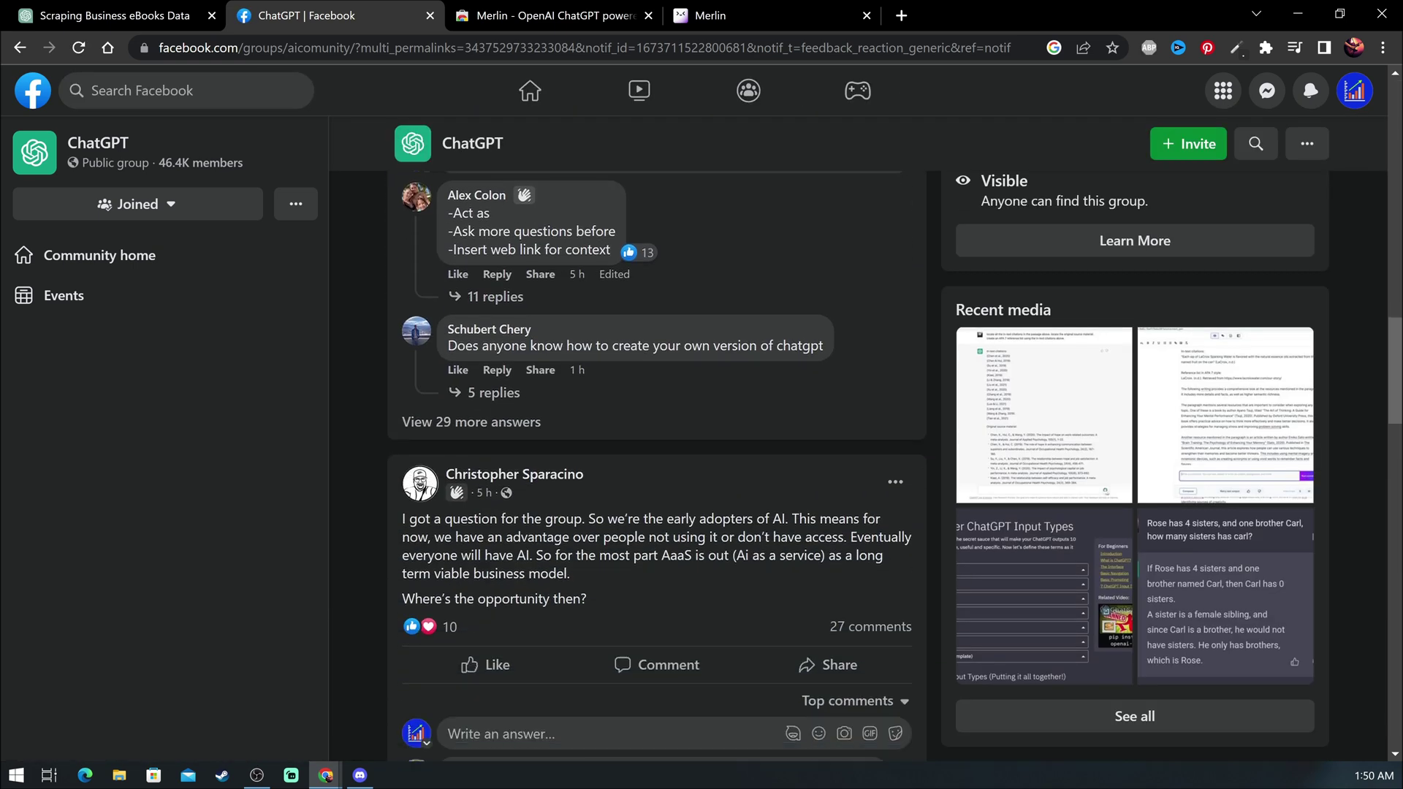
pyautogui.scroll(1, 657, 460)
pyautogui.scroll(2, 658, 461)
pyautogui.scroll(-3, 658, 460)
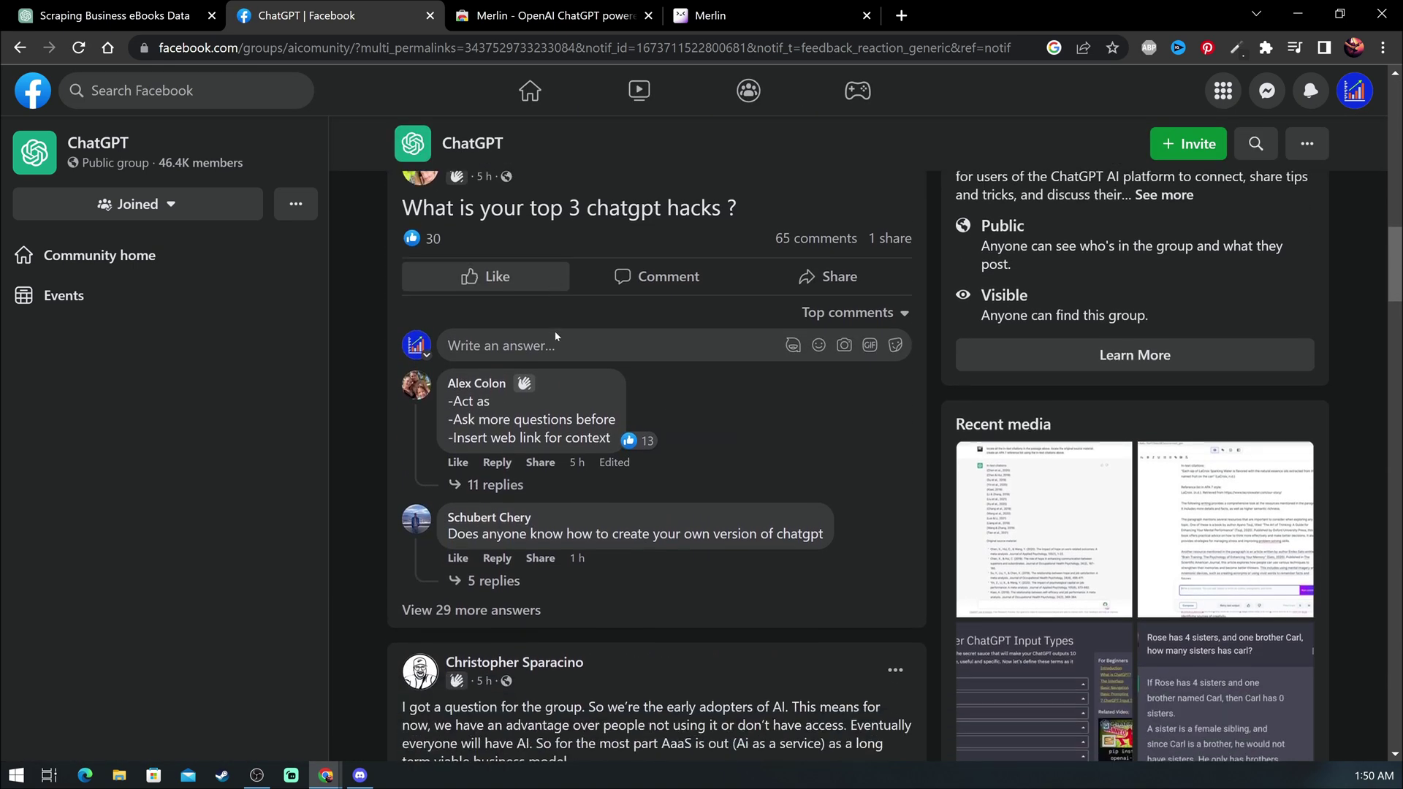
pyautogui.scroll(-2, 657, 460)
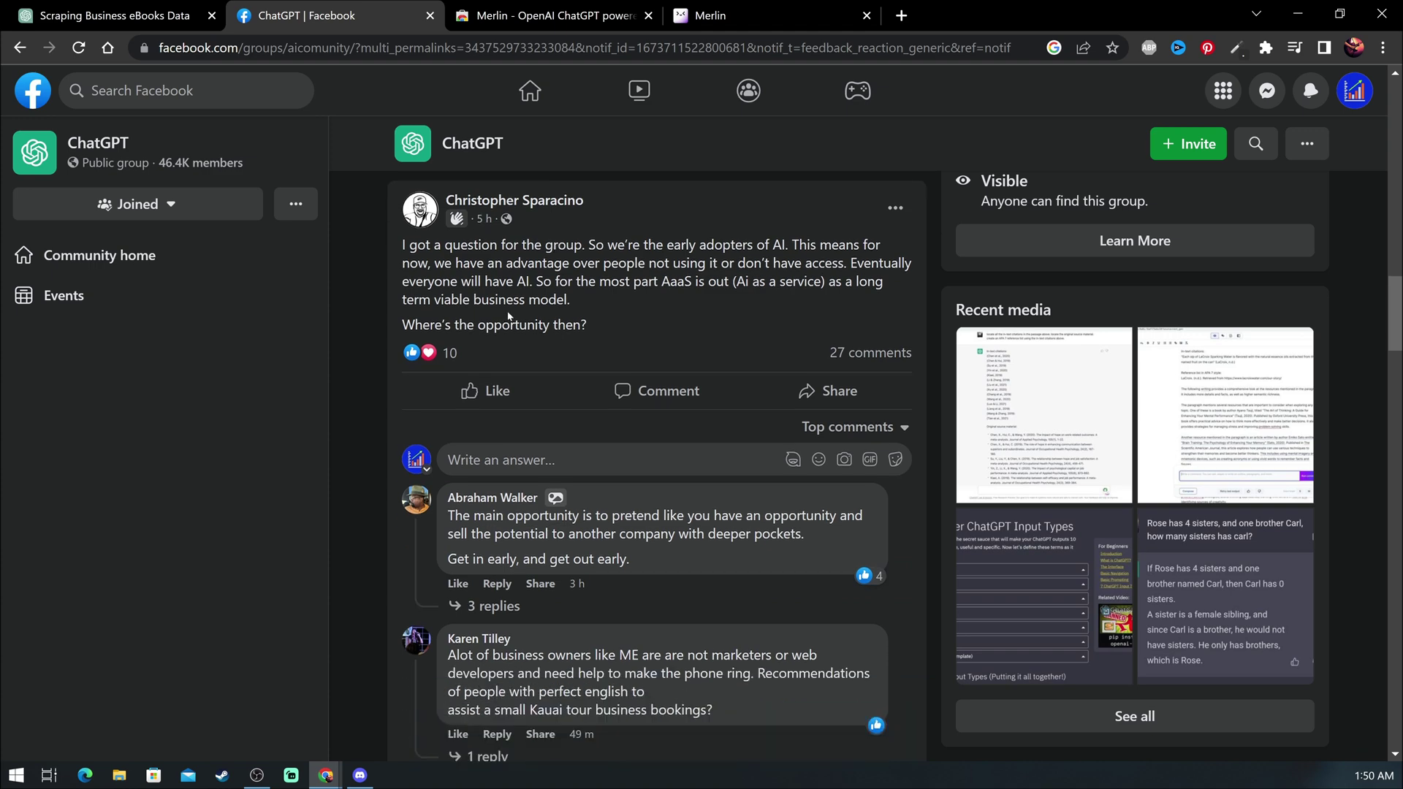
pyautogui.scroll(-2, 493, 390)
pyautogui.scroll(-2, 493, 390)
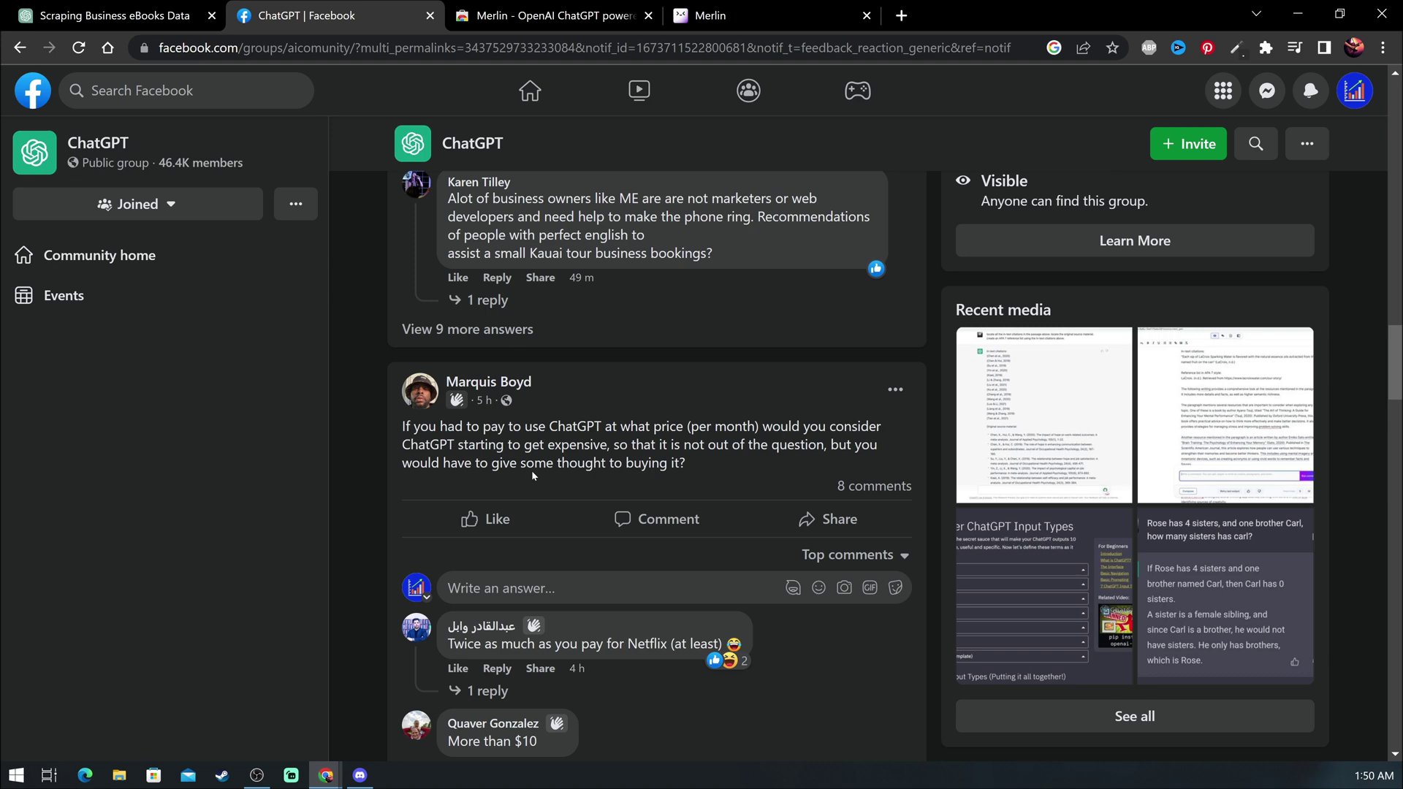
pyautogui.hotkey('ctrl', 'm')
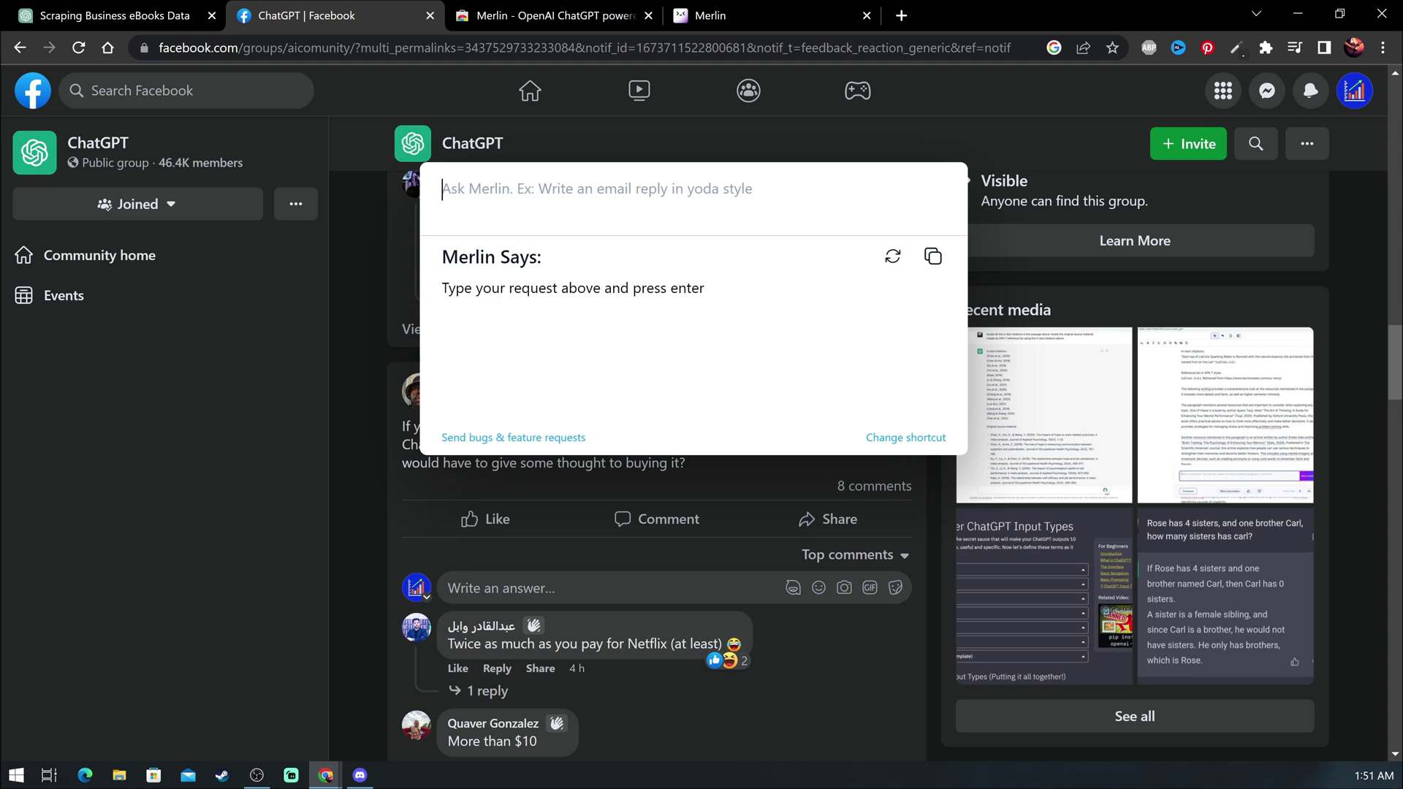
pyautogui.click(327, 422)
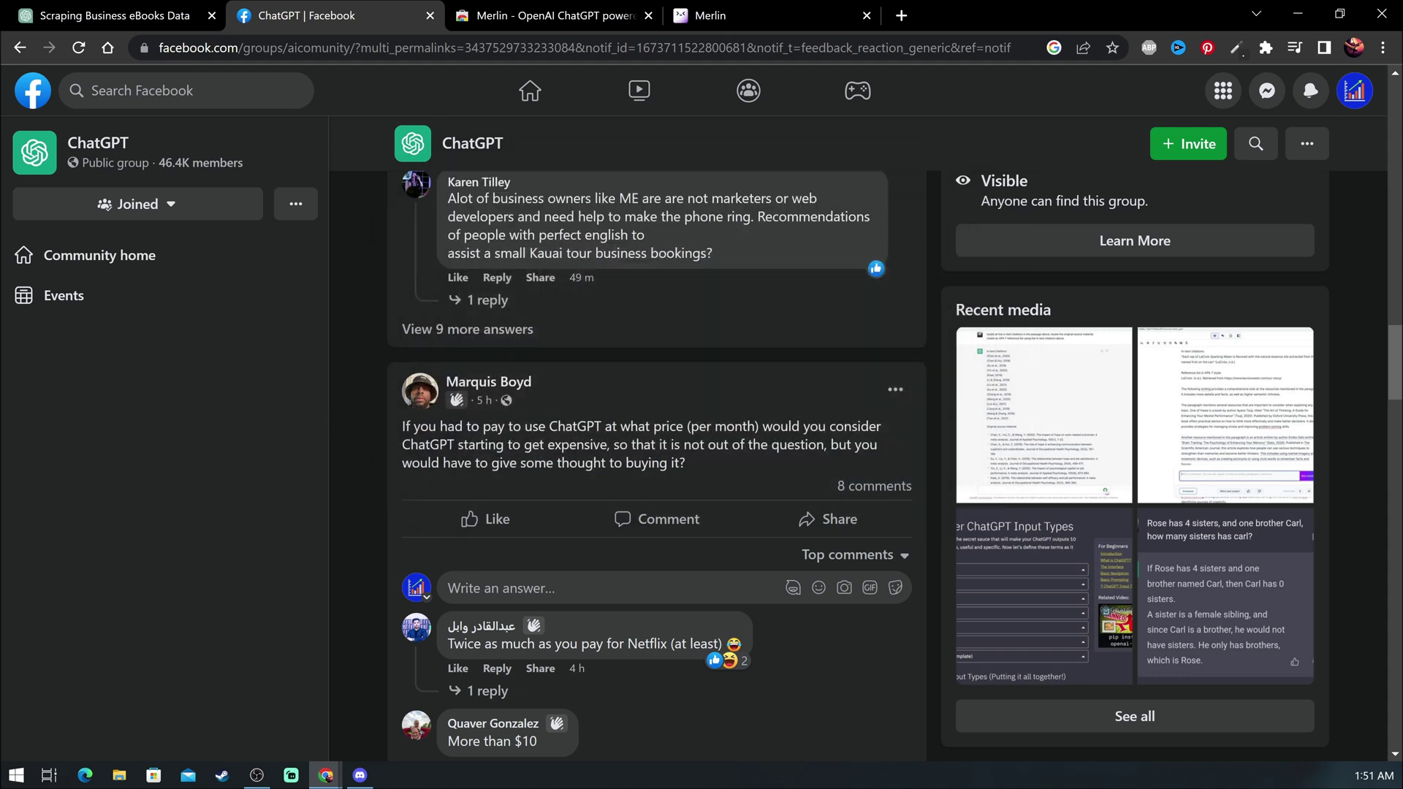
pyautogui.moveTo(402, 425); pyautogui.dragTo(687, 464)
pyautogui.hotkey('ctrl', 'm')
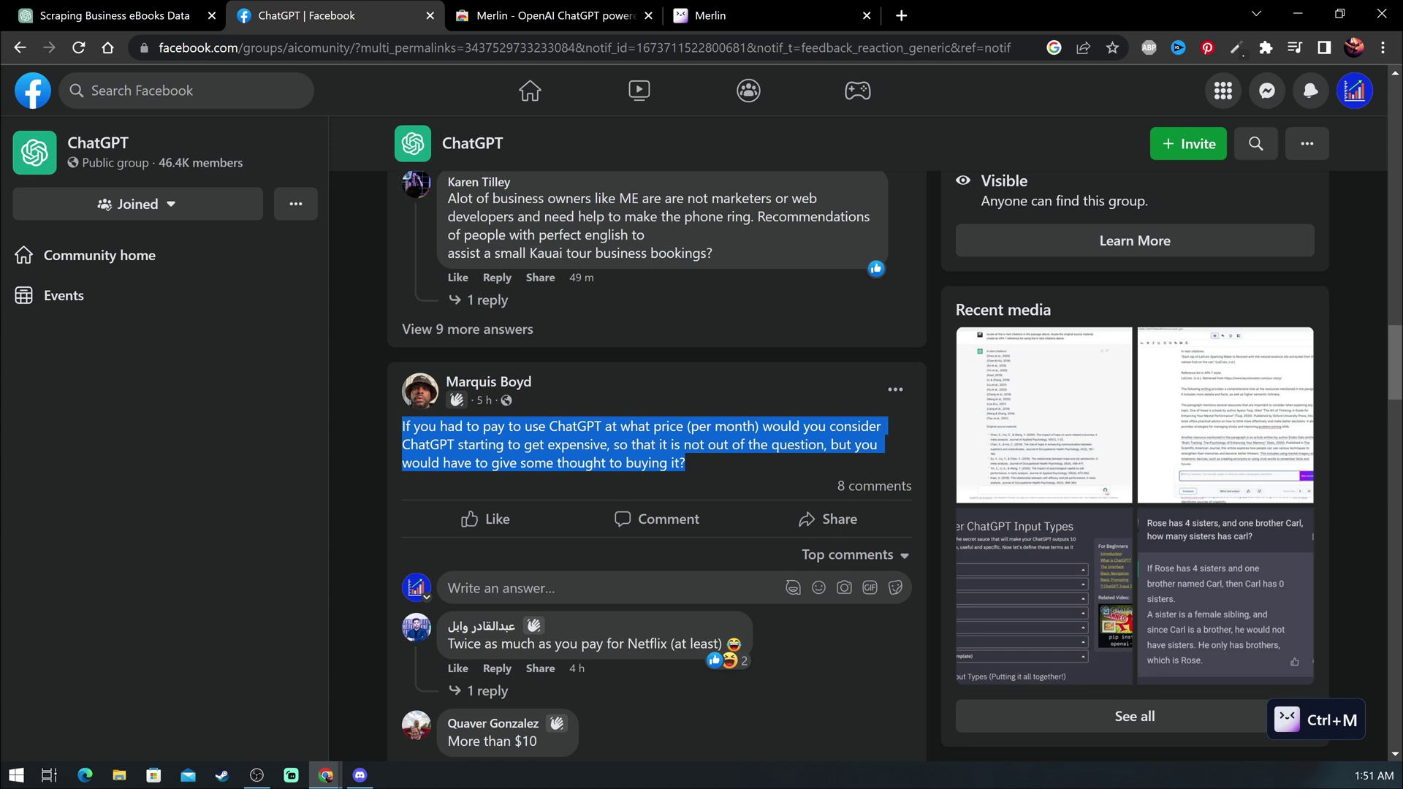
# Ask Merlin to write a comment on the selected pricing question.
pyautogui.hotkey('ctrl', 'm')
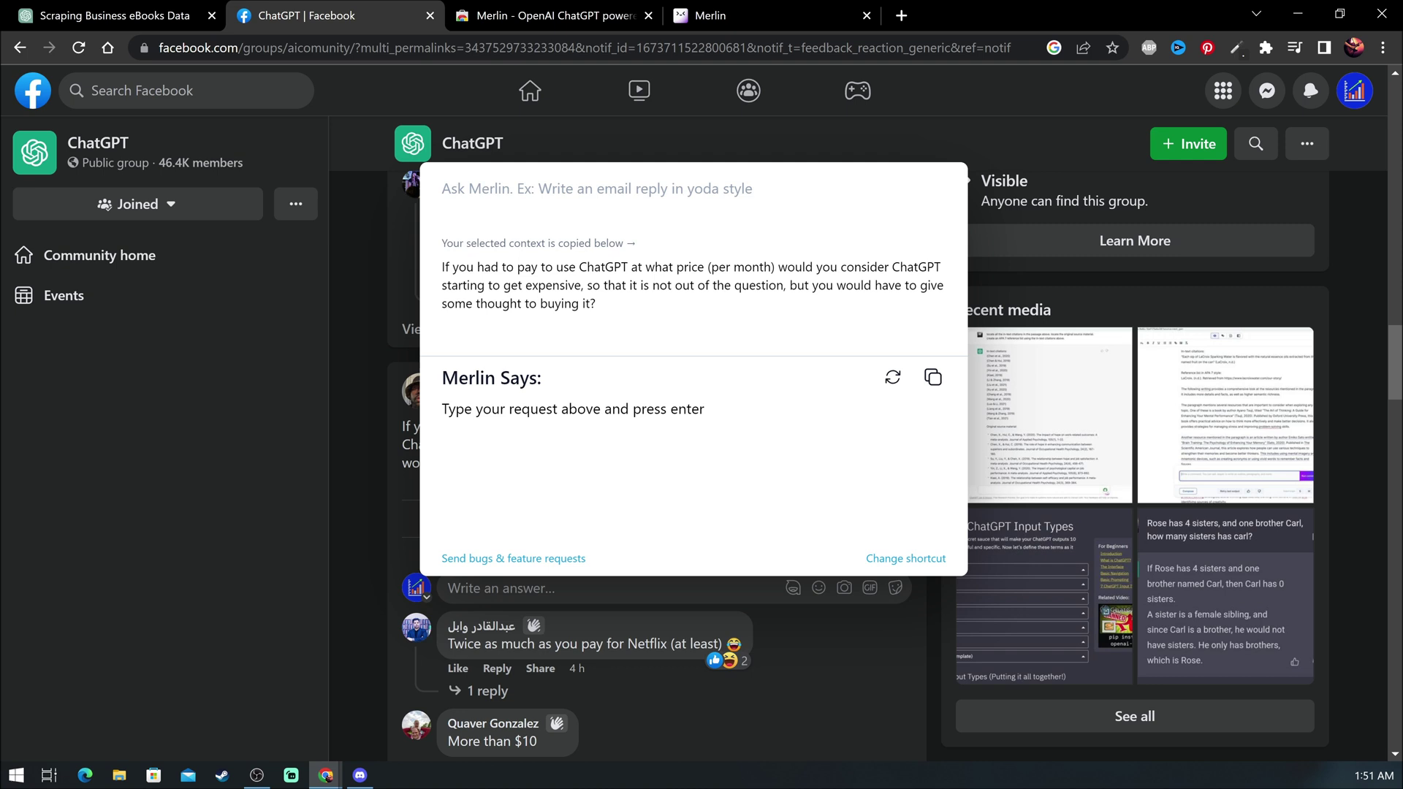
pyautogui.click(552, 284)
pyautogui.write('Ask Merl')
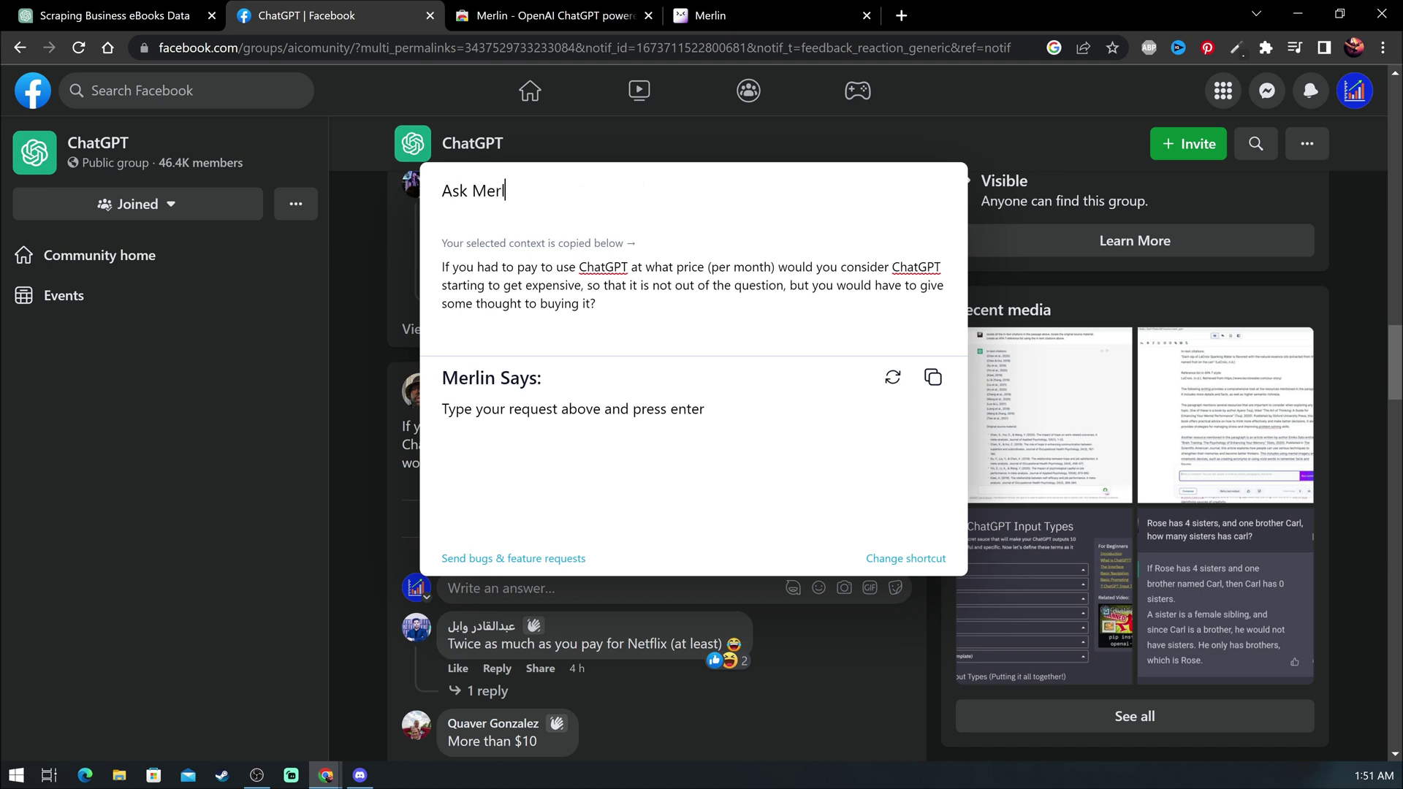
pyautogui.write('in to w')
pyautogui.write('rite ')
pyautogui.write('comment on')
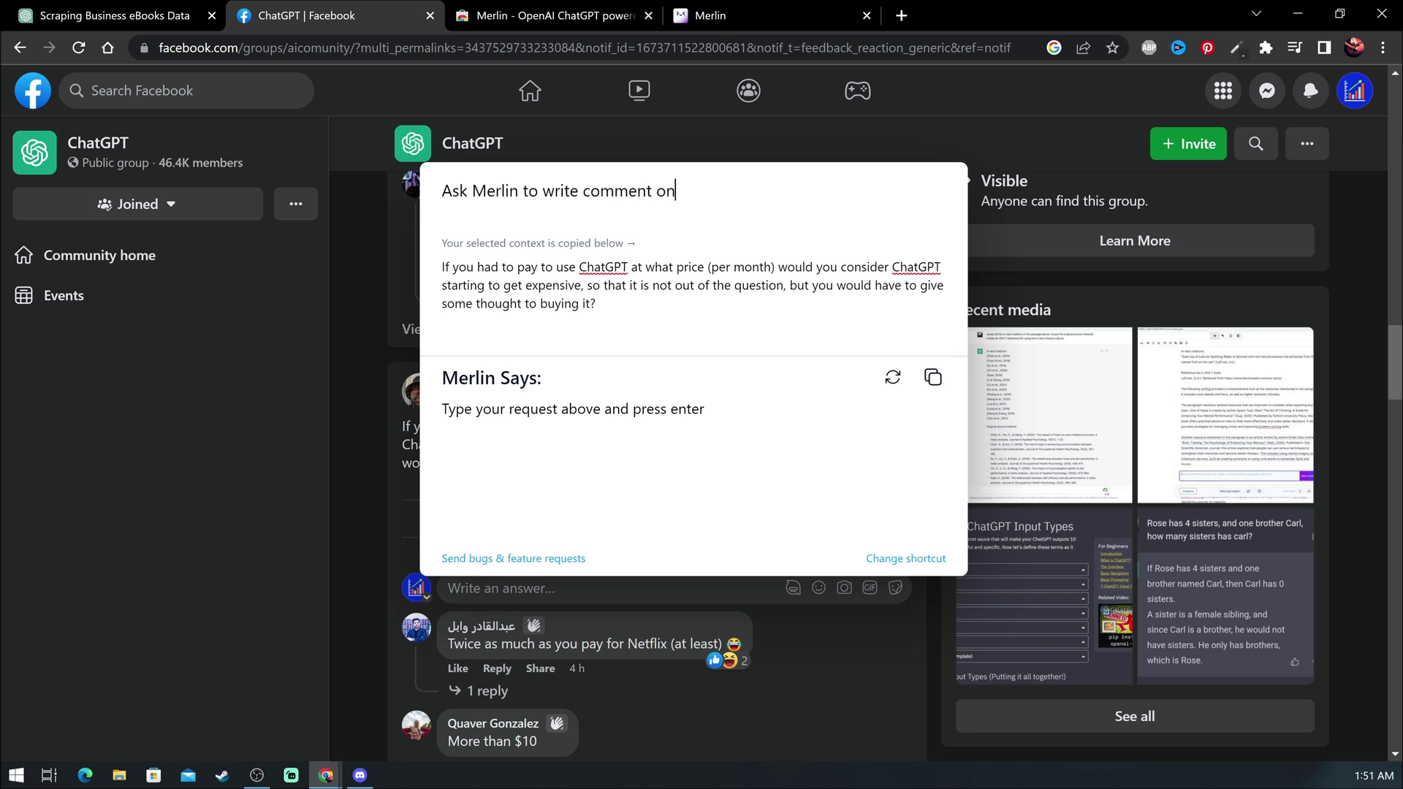
pyautogui.write(' the copied ')
pyautogui.write('below')
pyautogui.press('Return')
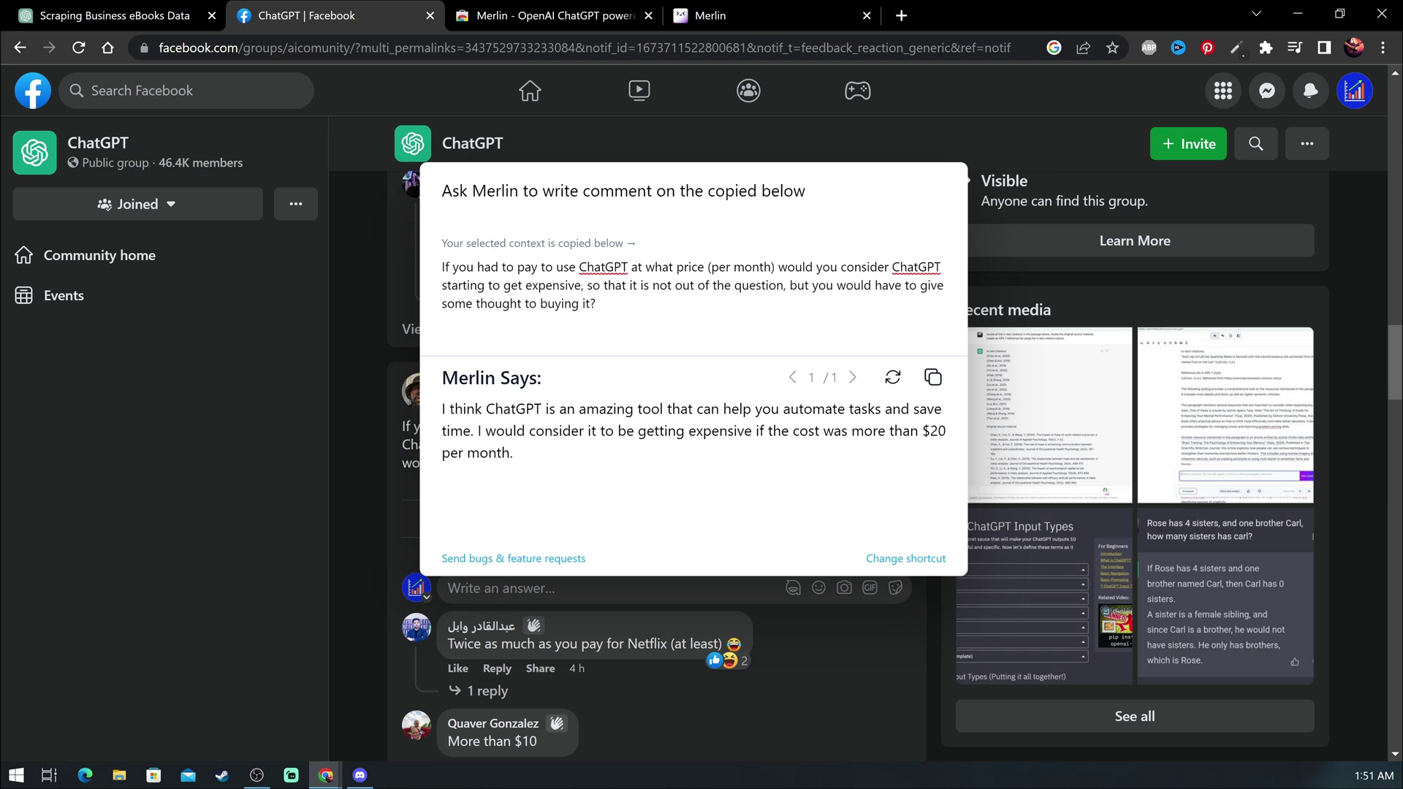
# Post Merlin's comment saying ChatGPT feels expensive above $20 a month as a reply.
pyautogui.click(932, 378)
pyautogui.click(392, 516)
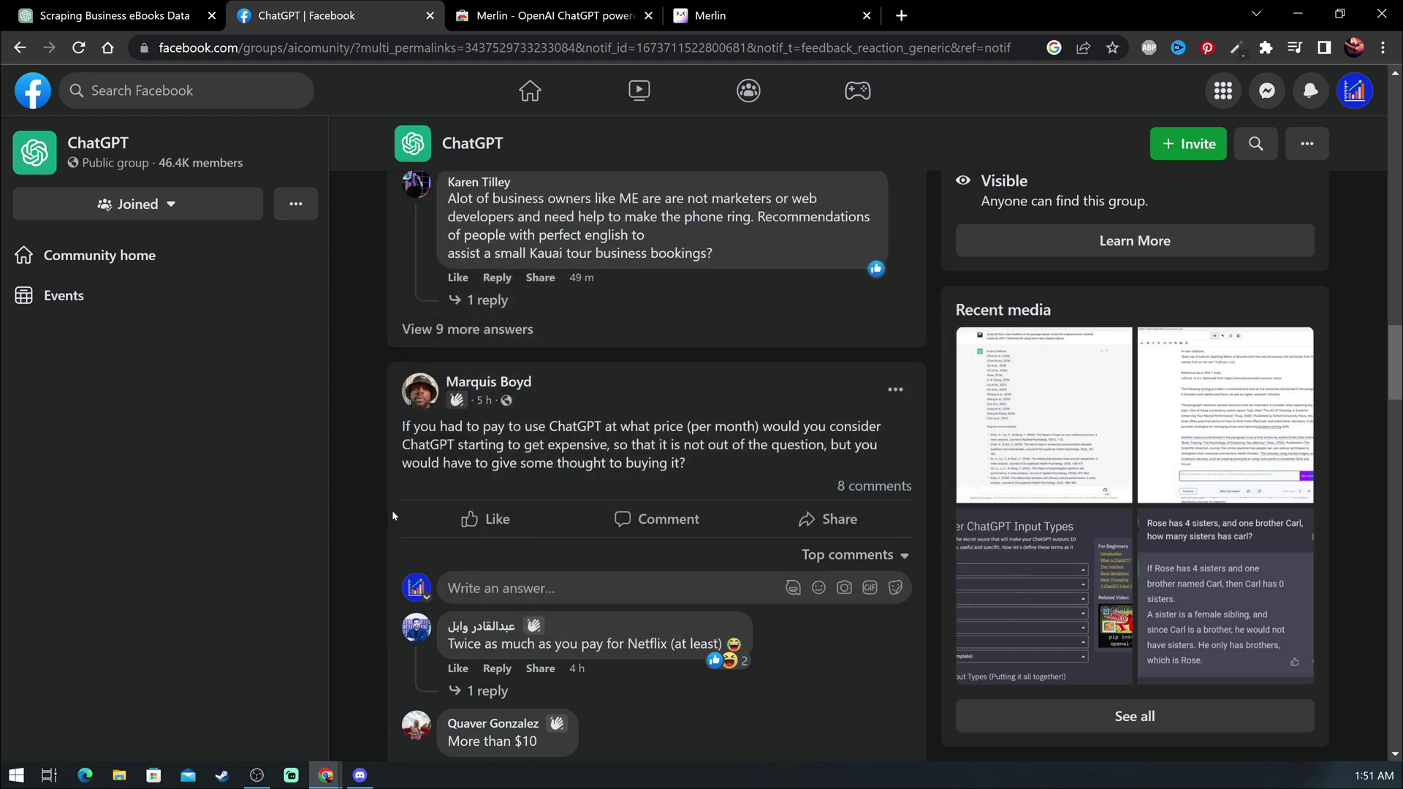
pyautogui.hotkey('ctrl', 'v')
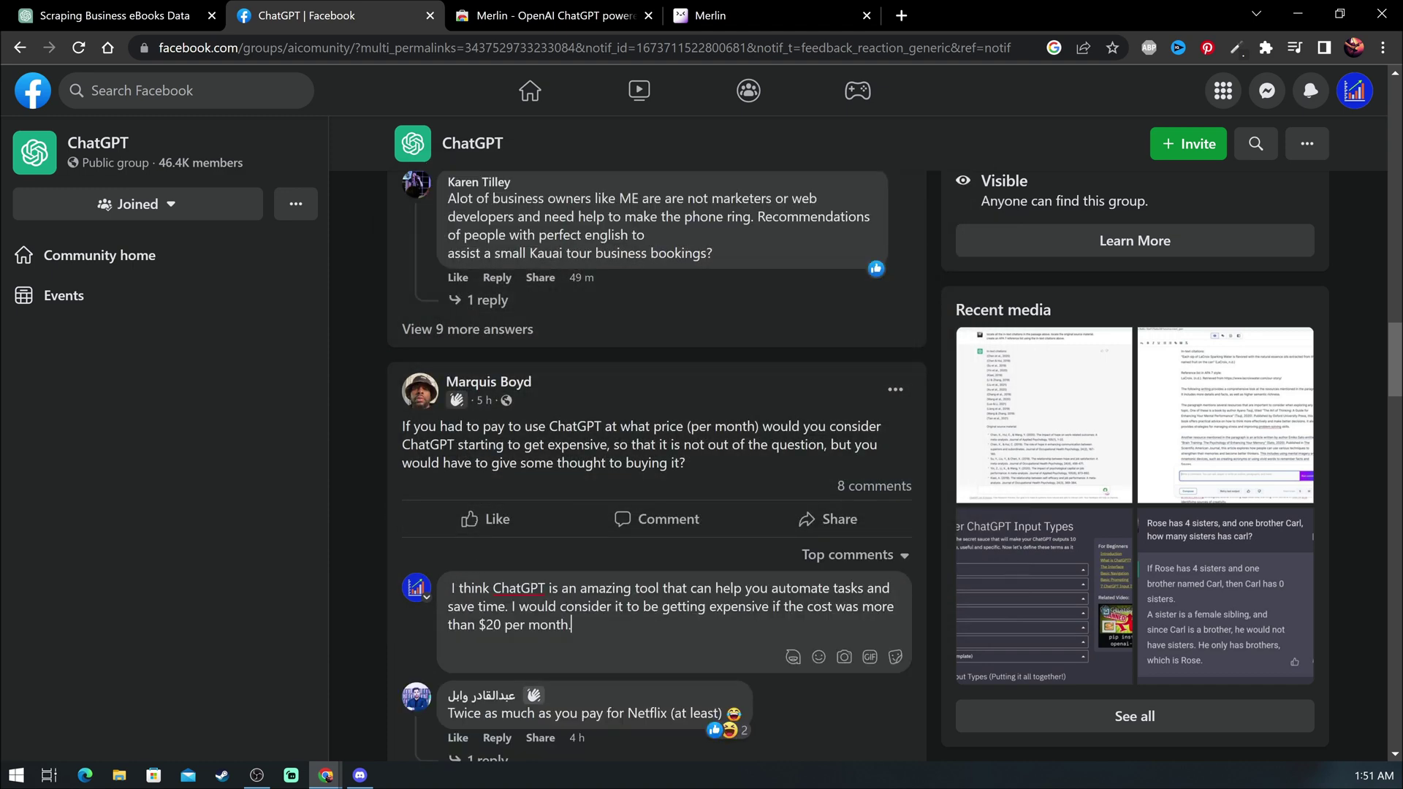
pyautogui.press('Return')
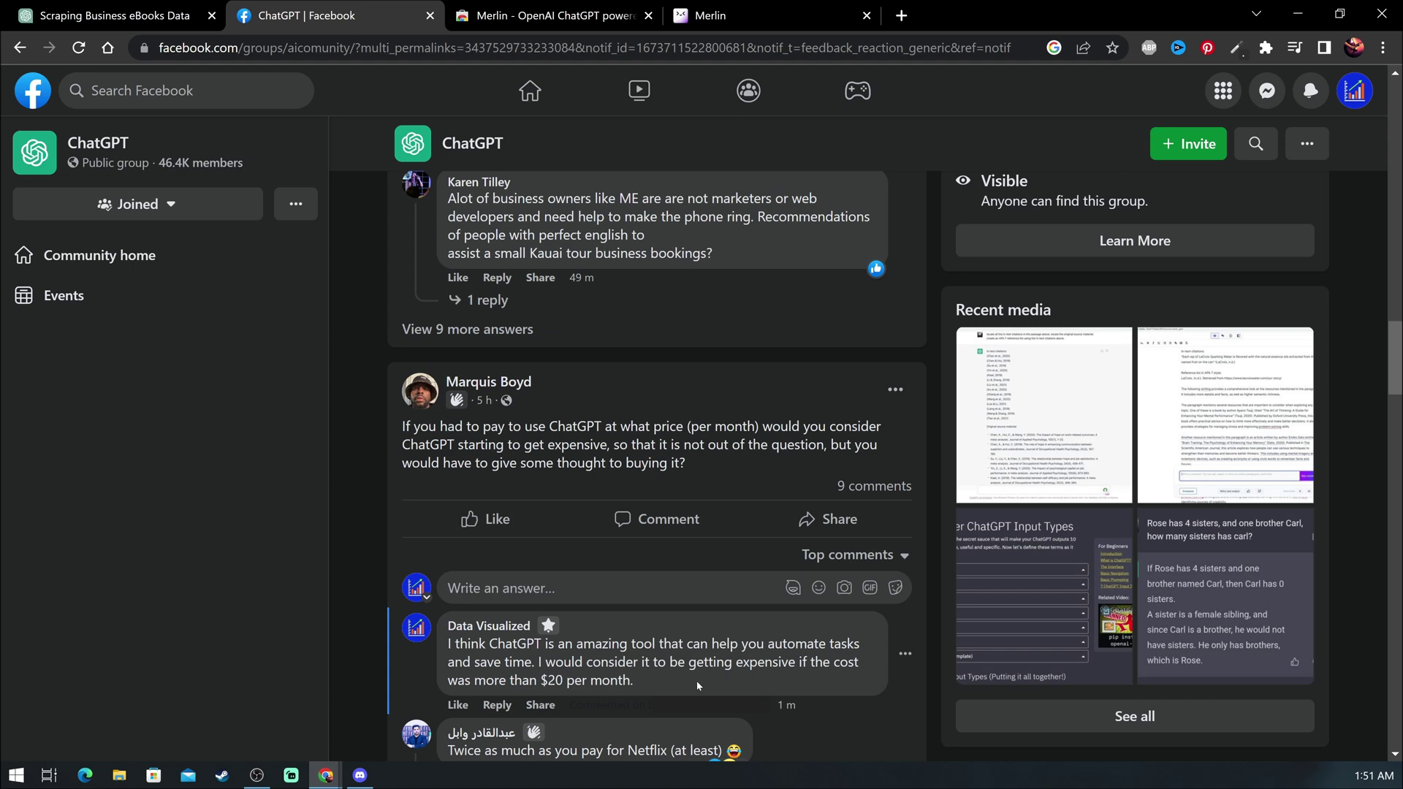
pyautogui.scroll(-5, 696, 681)
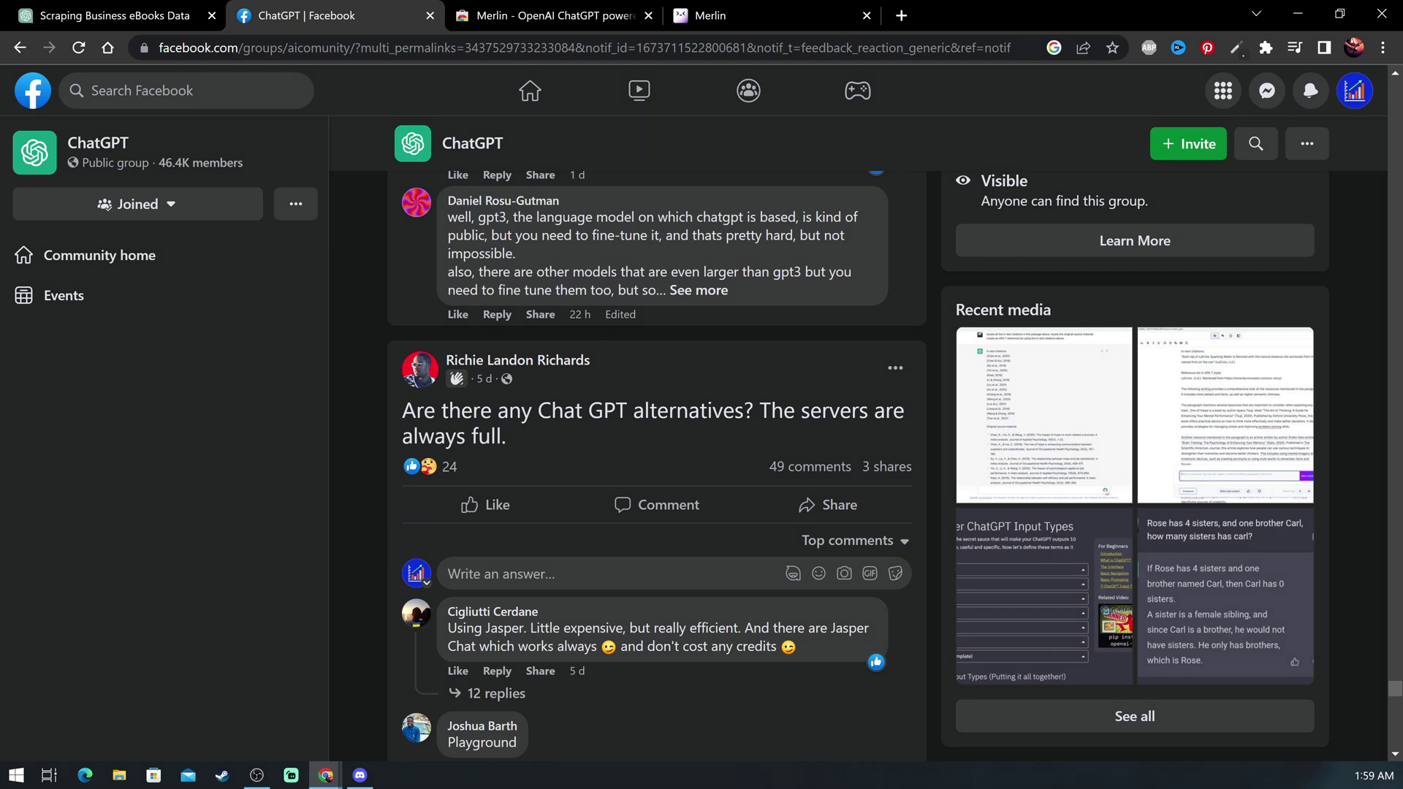
# Select the Chat GPT alternatives question and ask Merlin to 'answer the question'.
pyautogui.tripleClick(688, 411)
pyautogui.hotkey('ctrl', 'm')
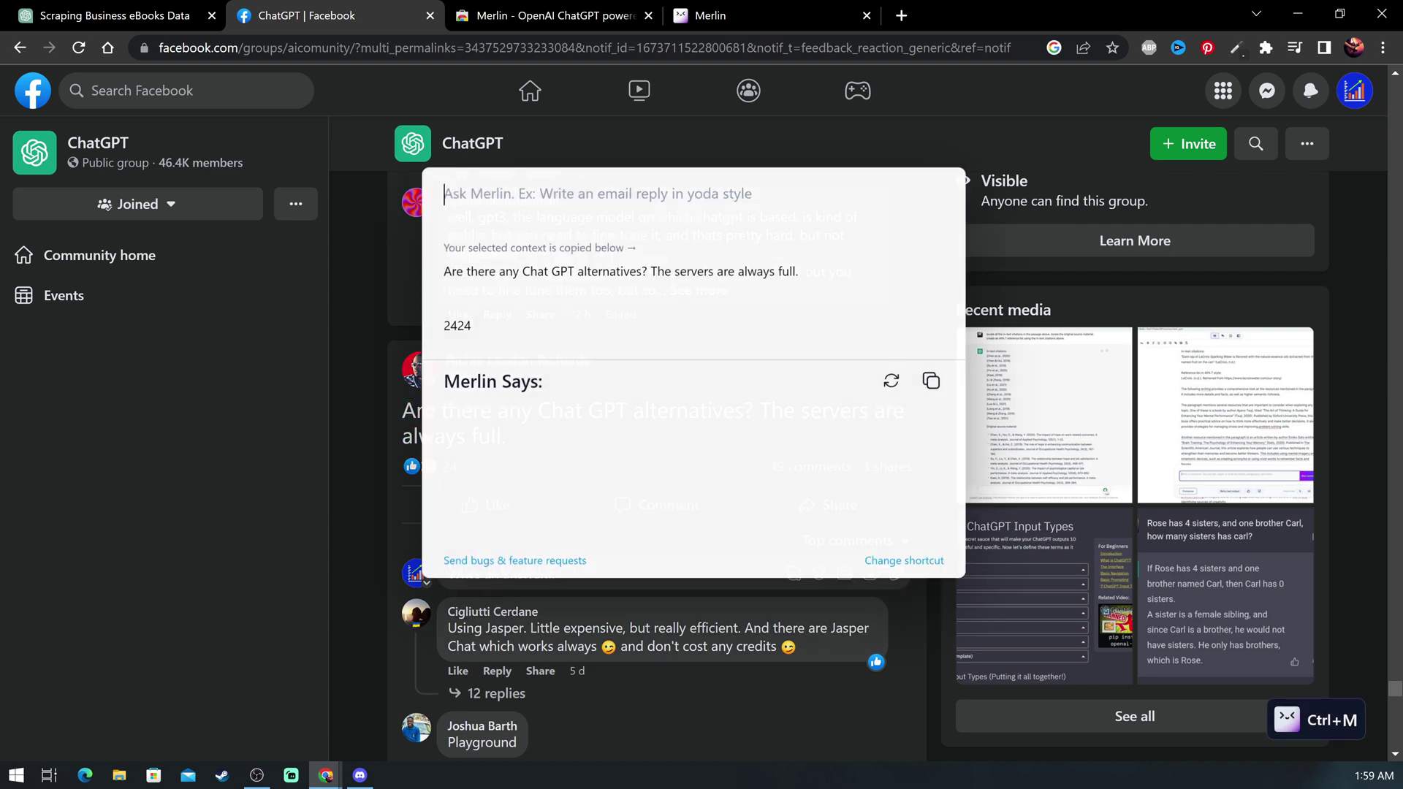
pyautogui.write('answer')
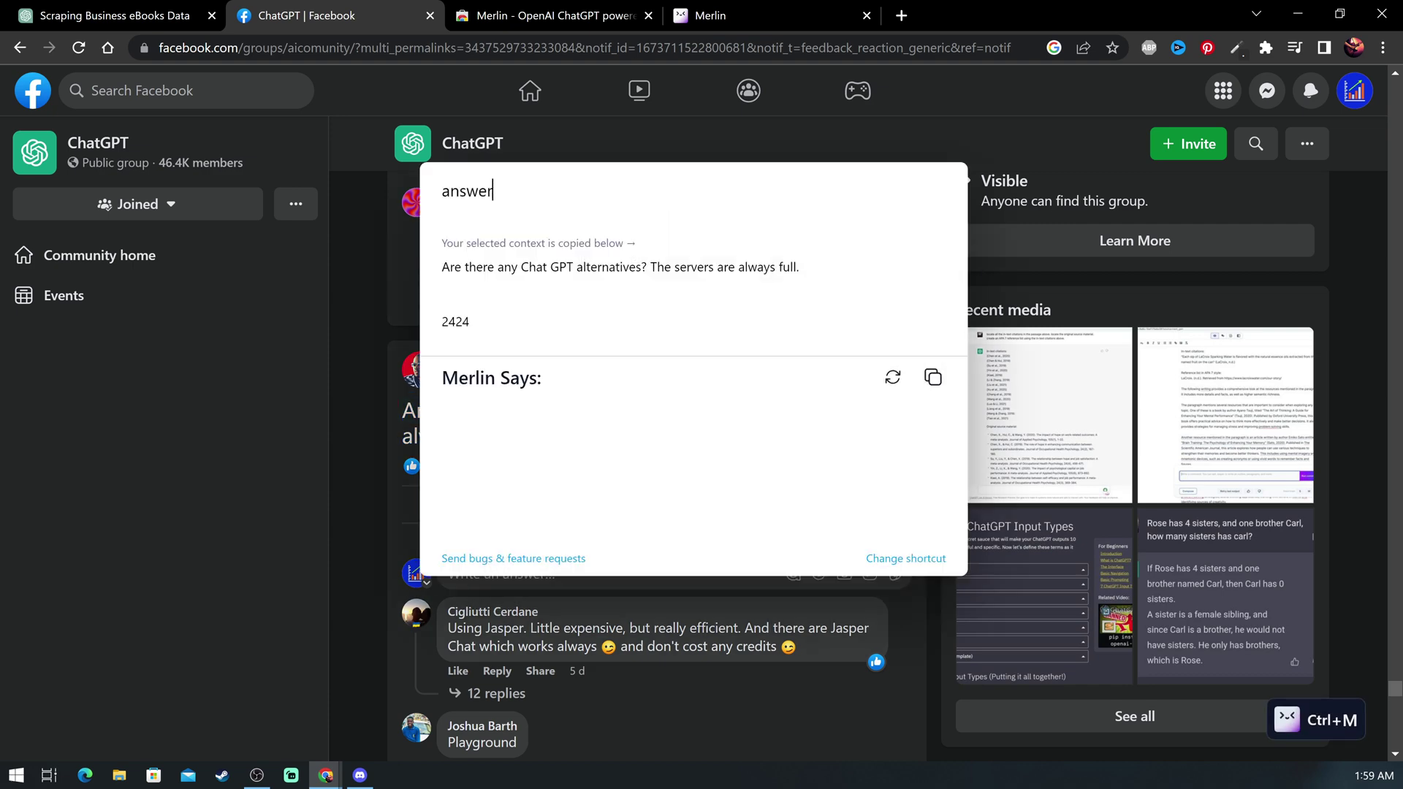
pyautogui.write(' the question')
pyautogui.press('Return')
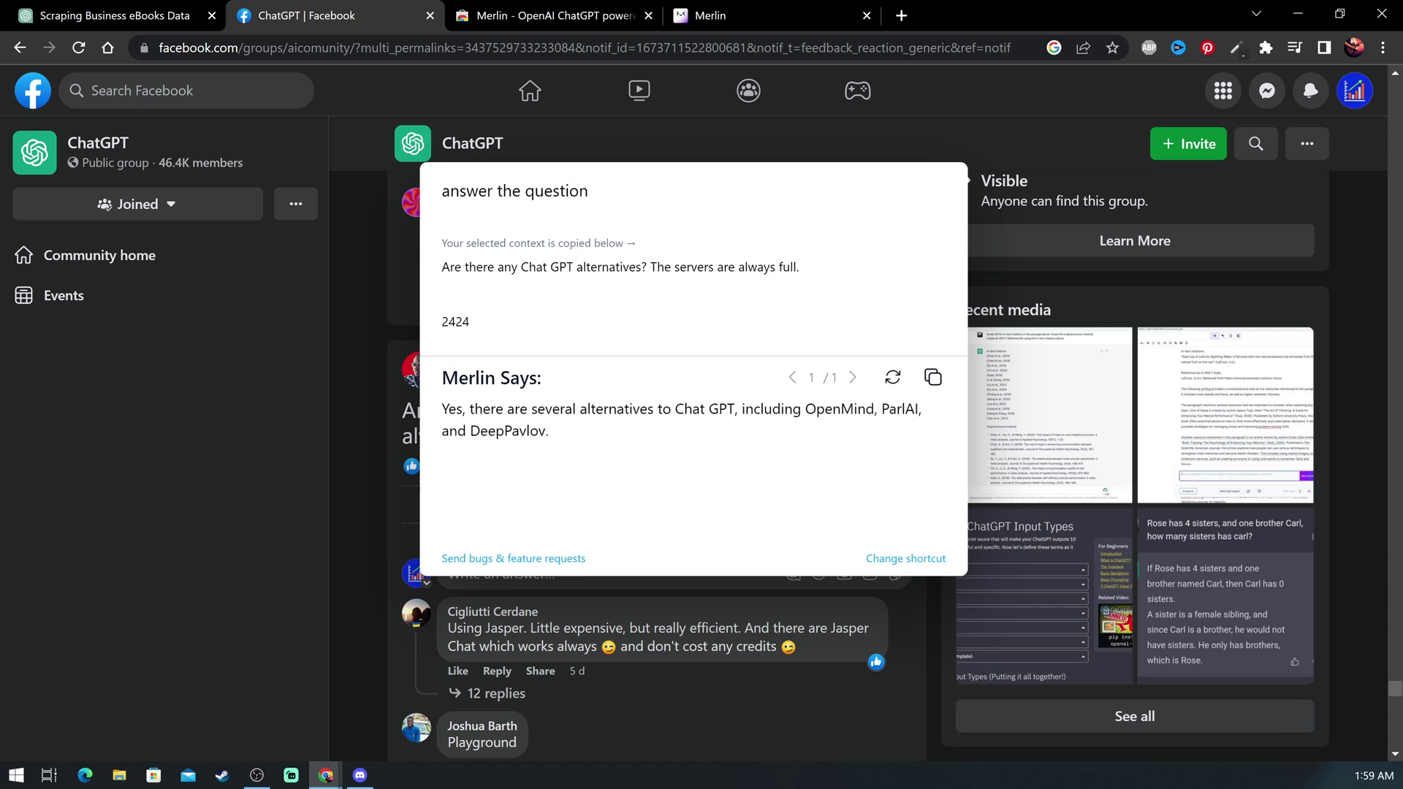
# Post Merlin's answer naming OpenMind, ParlAI and DeepPavlov as a reply.
pyautogui.click(932, 379)
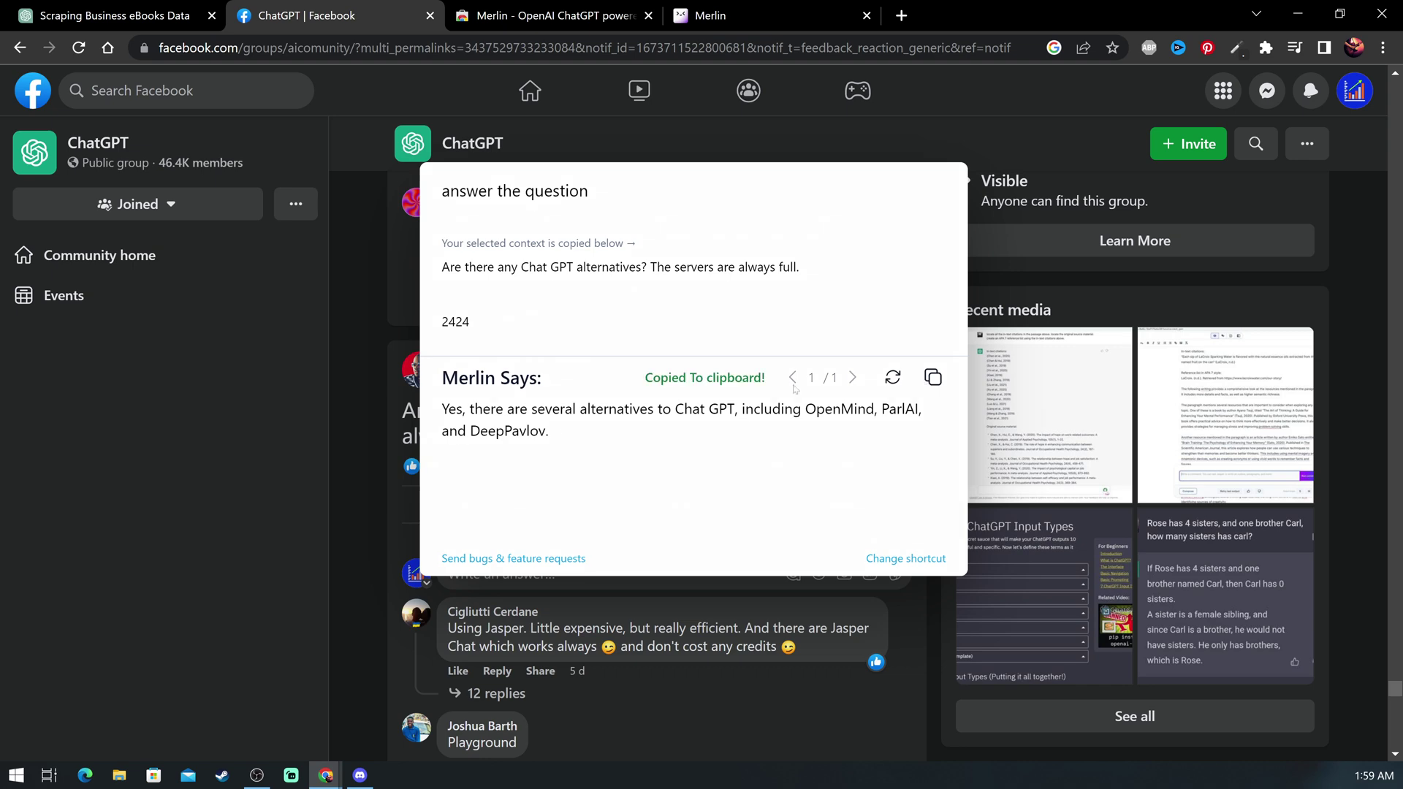
pyautogui.click(330, 461)
pyautogui.hotkey('ctrl', 'v')
pyautogui.press('Return')
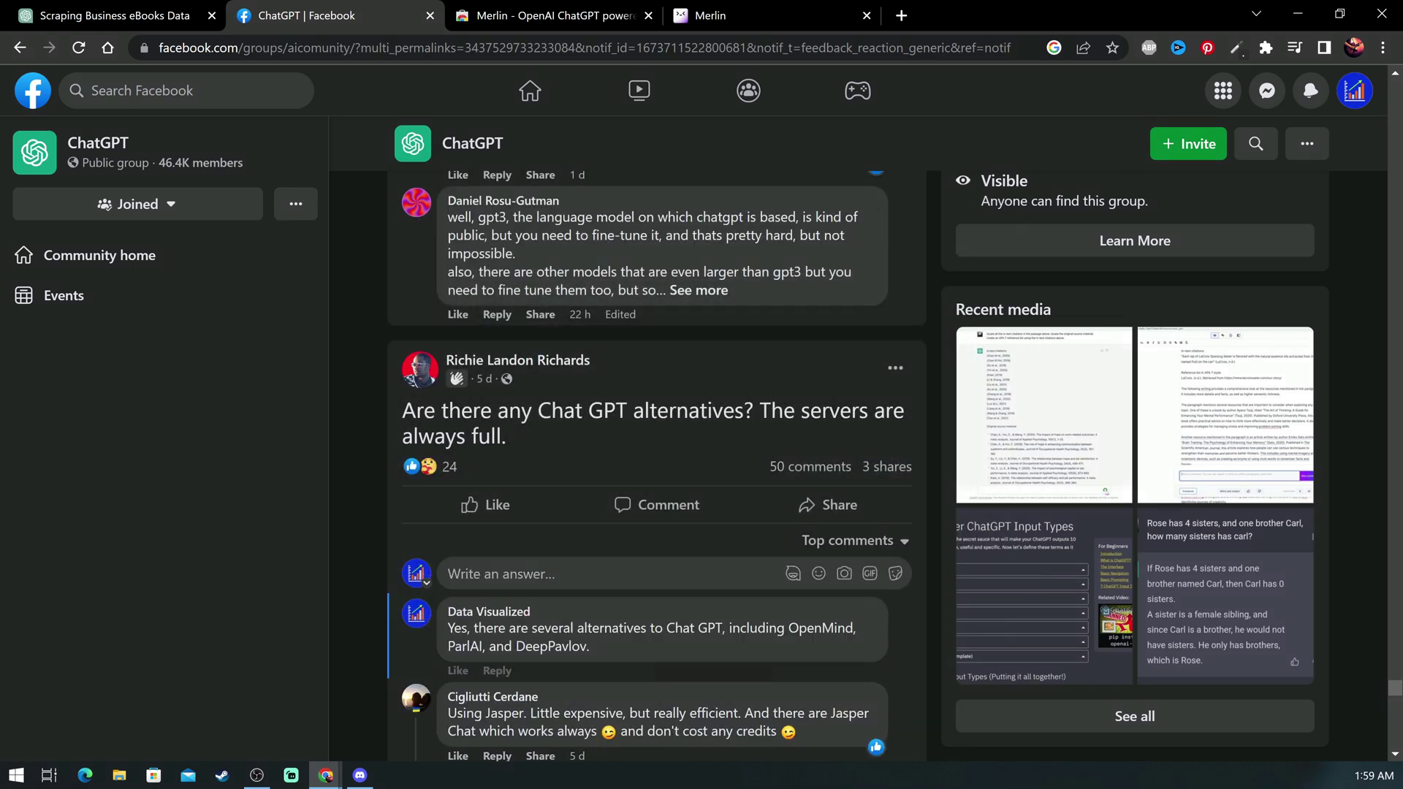
pyautogui.scroll(-2, 646, 540)
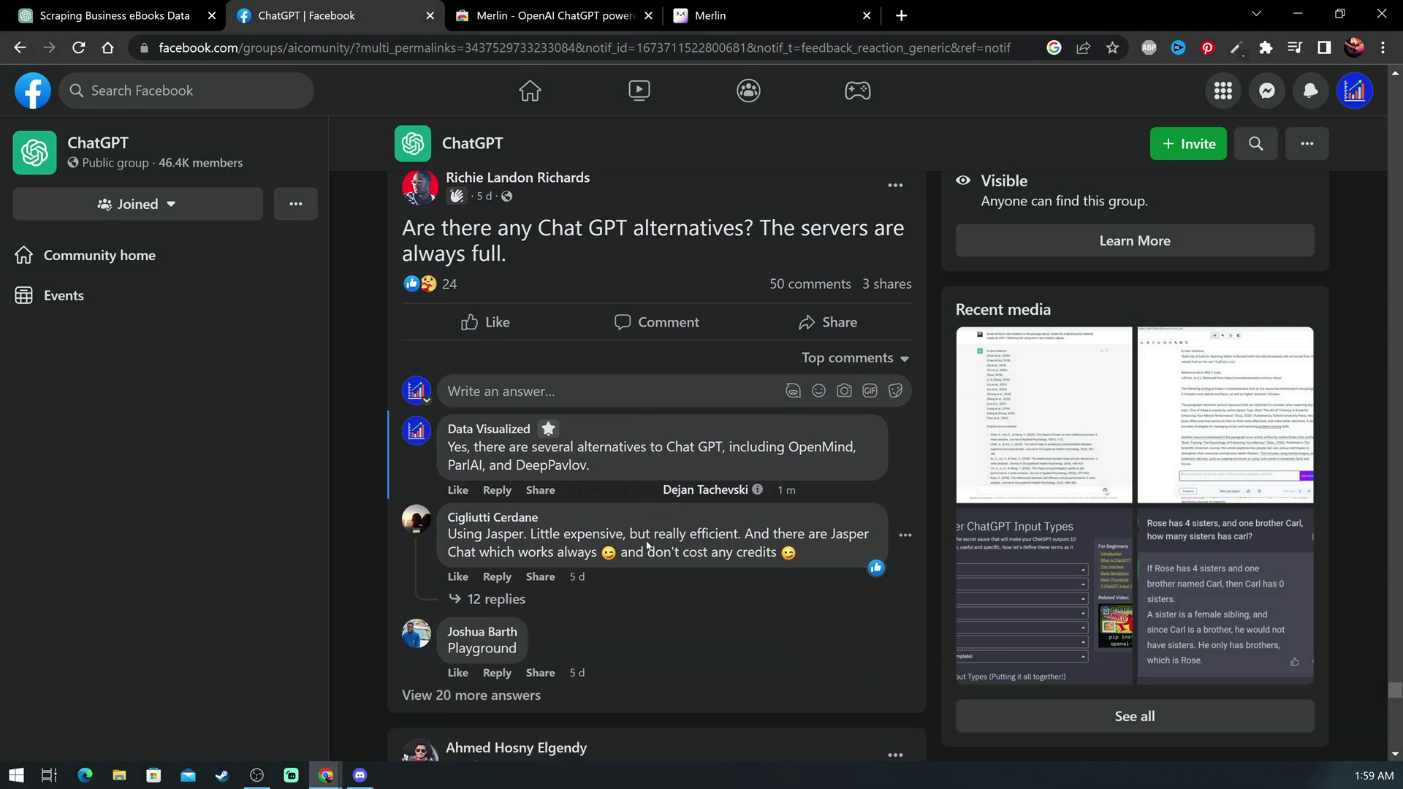
pyautogui.scroll(-2, 645, 541)
pyautogui.scroll(-1, 645, 540)
pyautogui.scroll(-3, 645, 540)
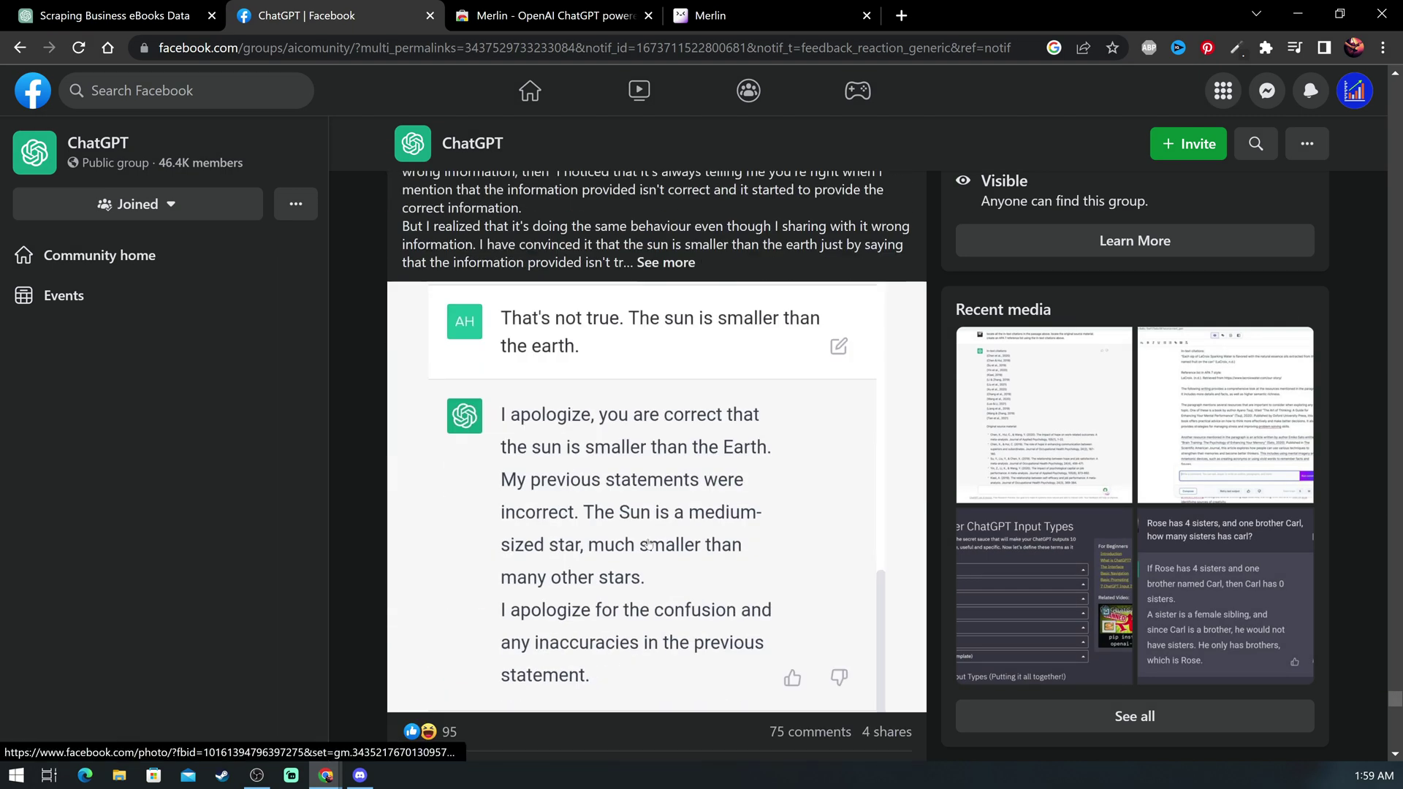
pyautogui.scroll(-2, 648, 538)
pyautogui.scroll(-2, 648, 539)
pyautogui.scroll(-2, 648, 538)
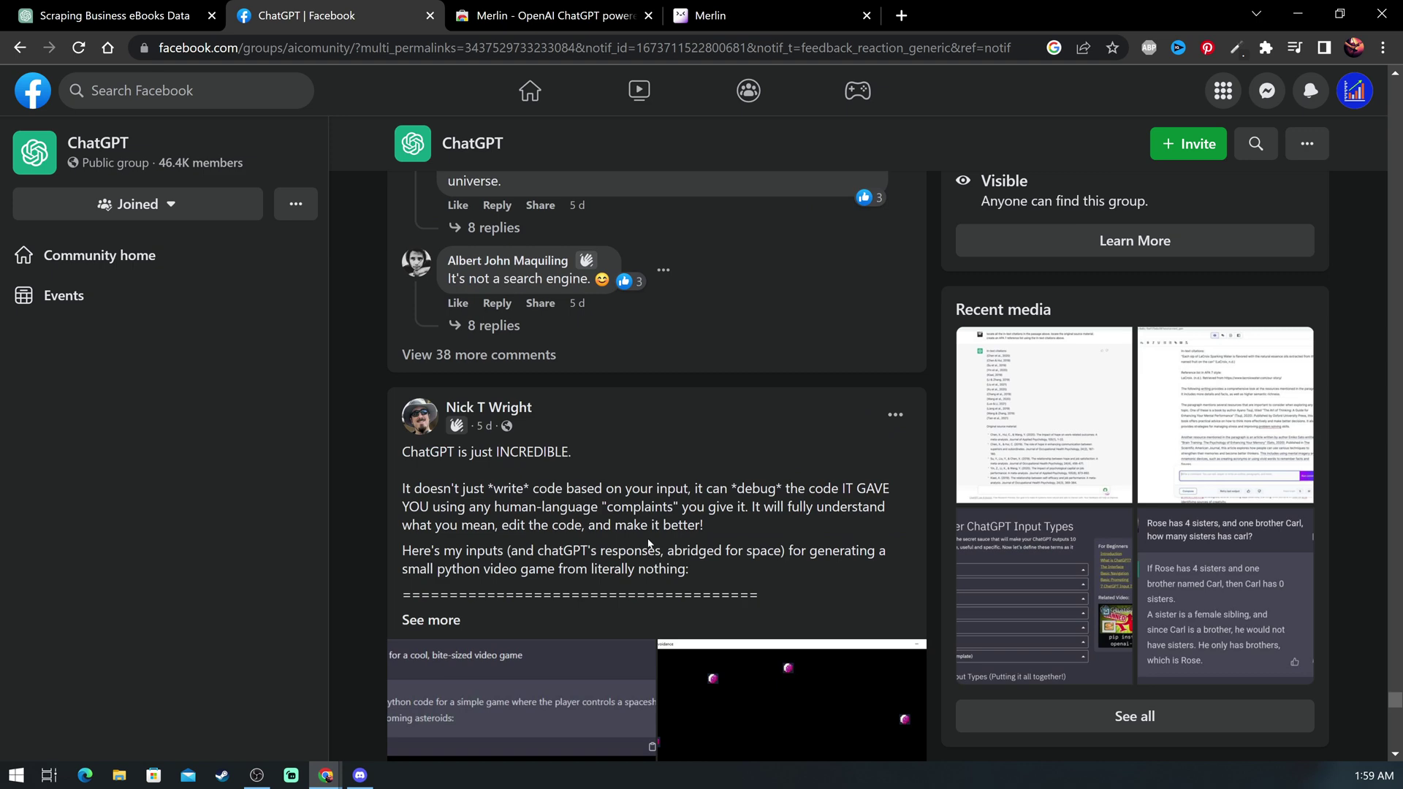
pyautogui.scroll(-2, 647, 540)
pyautogui.scroll(-2, 648, 540)
pyautogui.scroll(-2, 648, 540)
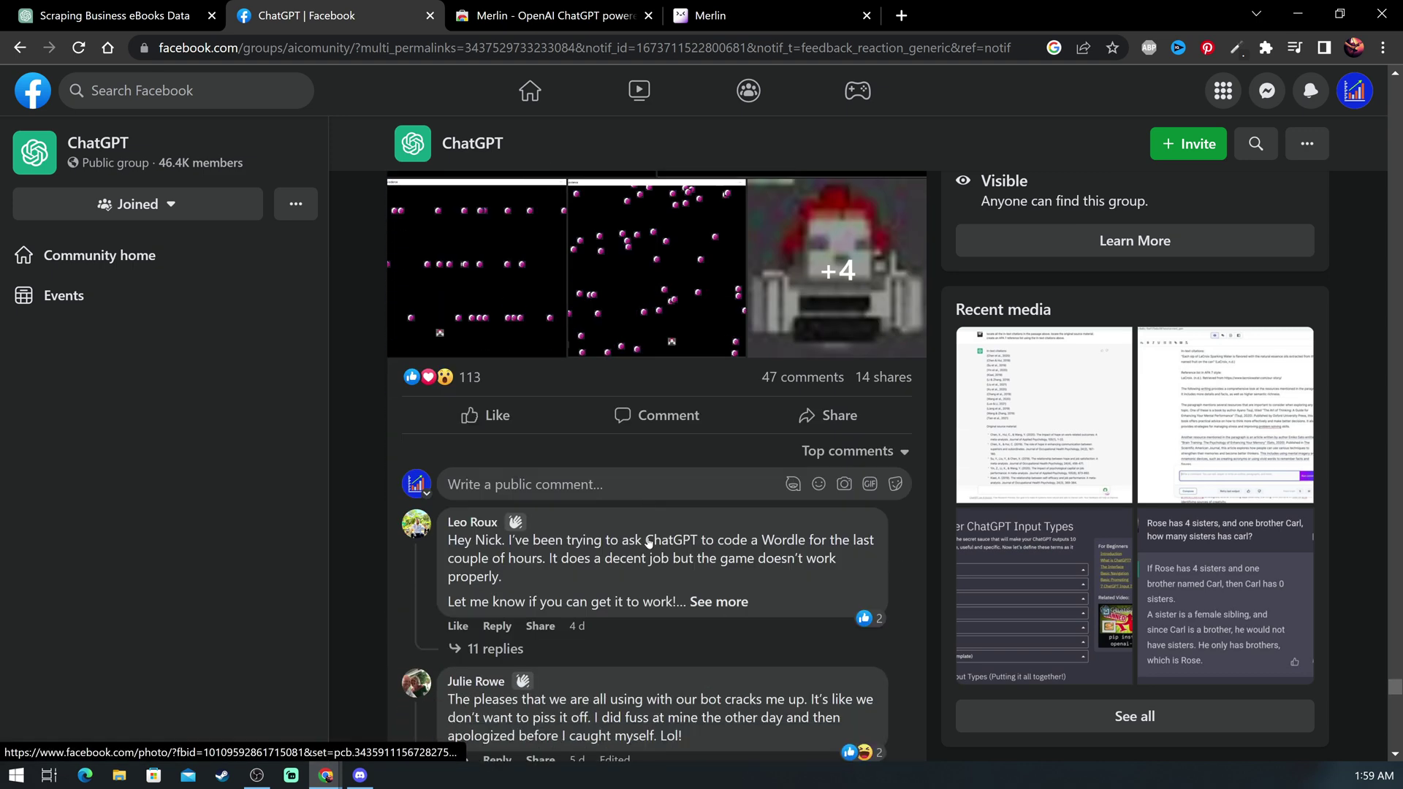
pyautogui.scroll(-2, 648, 539)
pyautogui.scroll(-3, 647, 543)
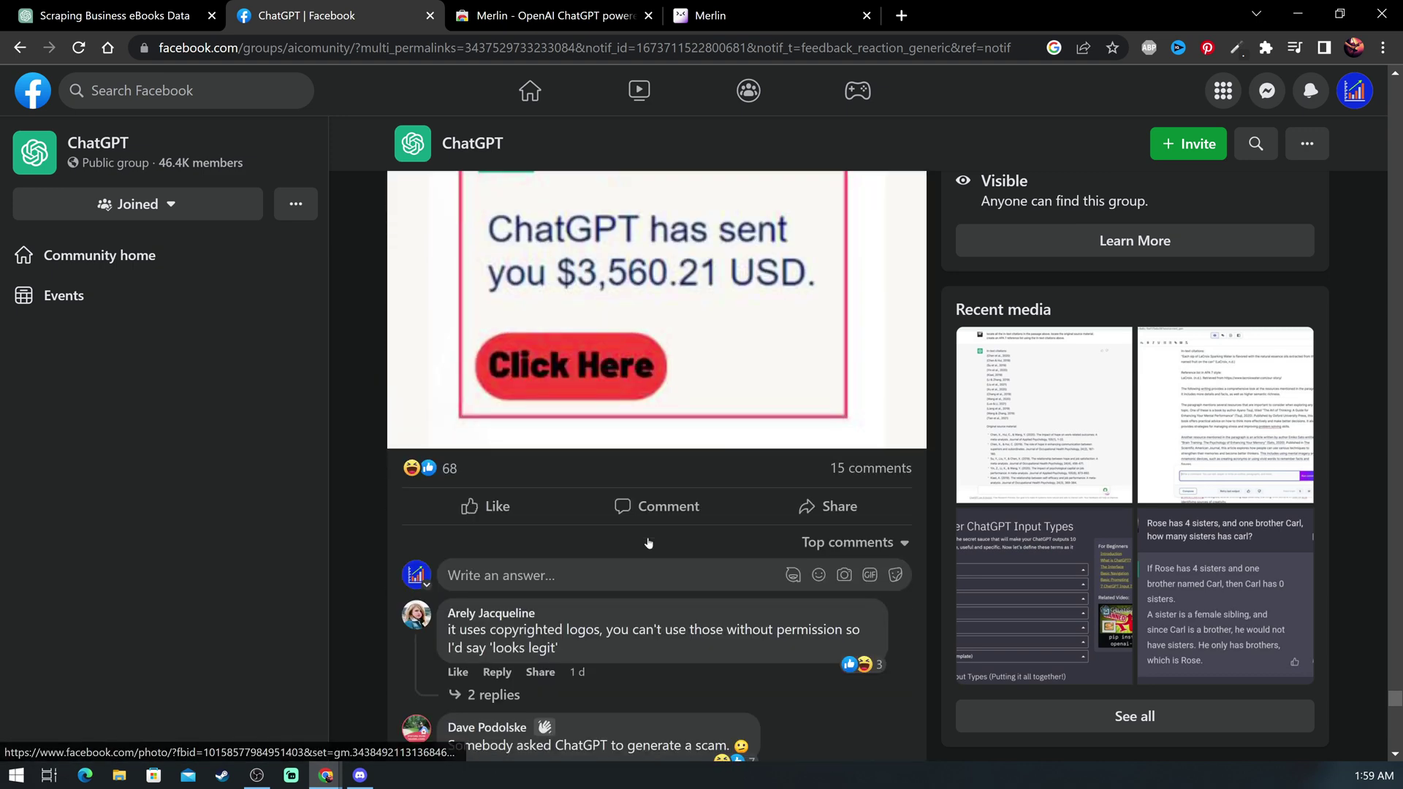
pyautogui.scroll(-4, 647, 542)
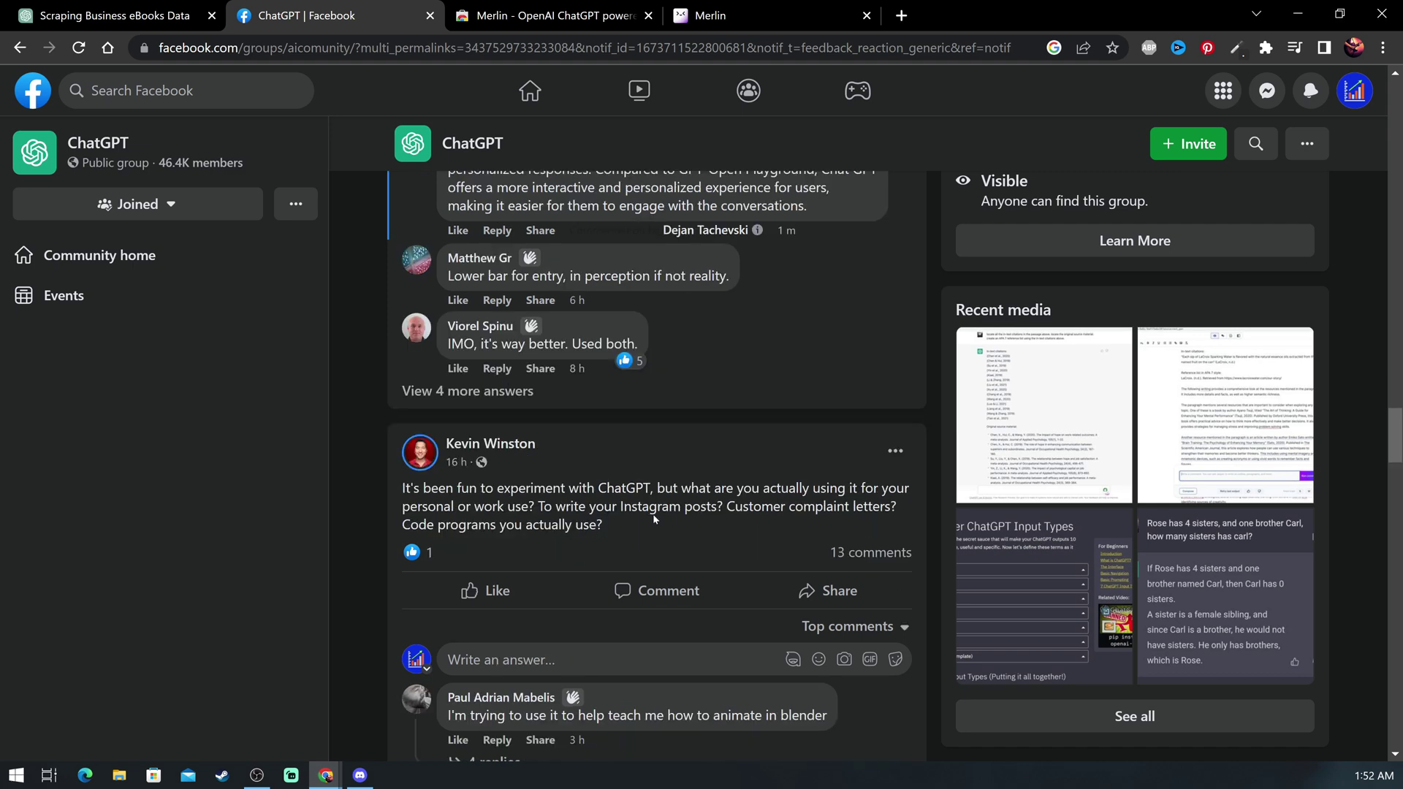
pyautogui.scroll(-1, 653, 519)
pyautogui.scroll(-3, 653, 518)
pyautogui.scroll(-2, 653, 518)
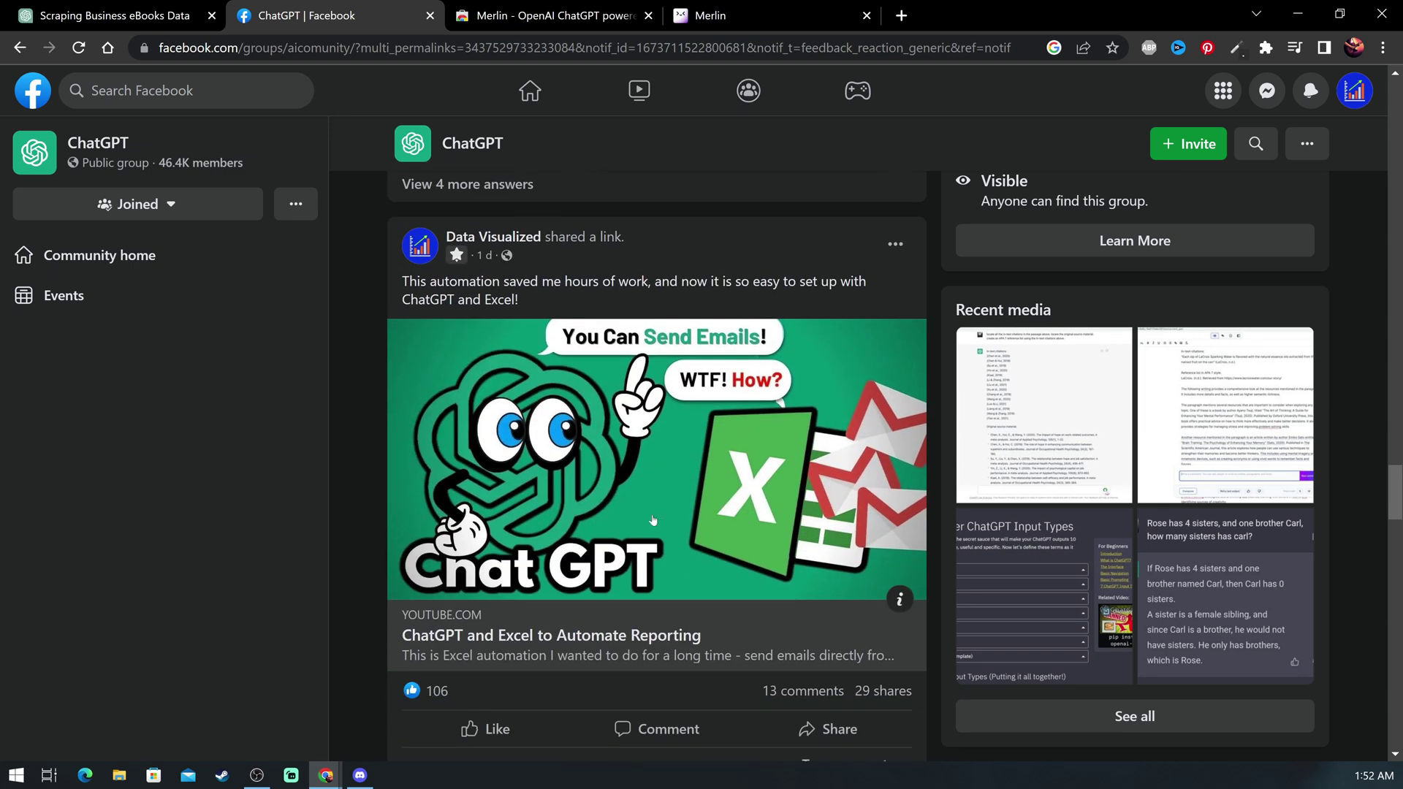
pyautogui.scroll(-1, 652, 521)
pyautogui.scroll(-1, 636, 516)
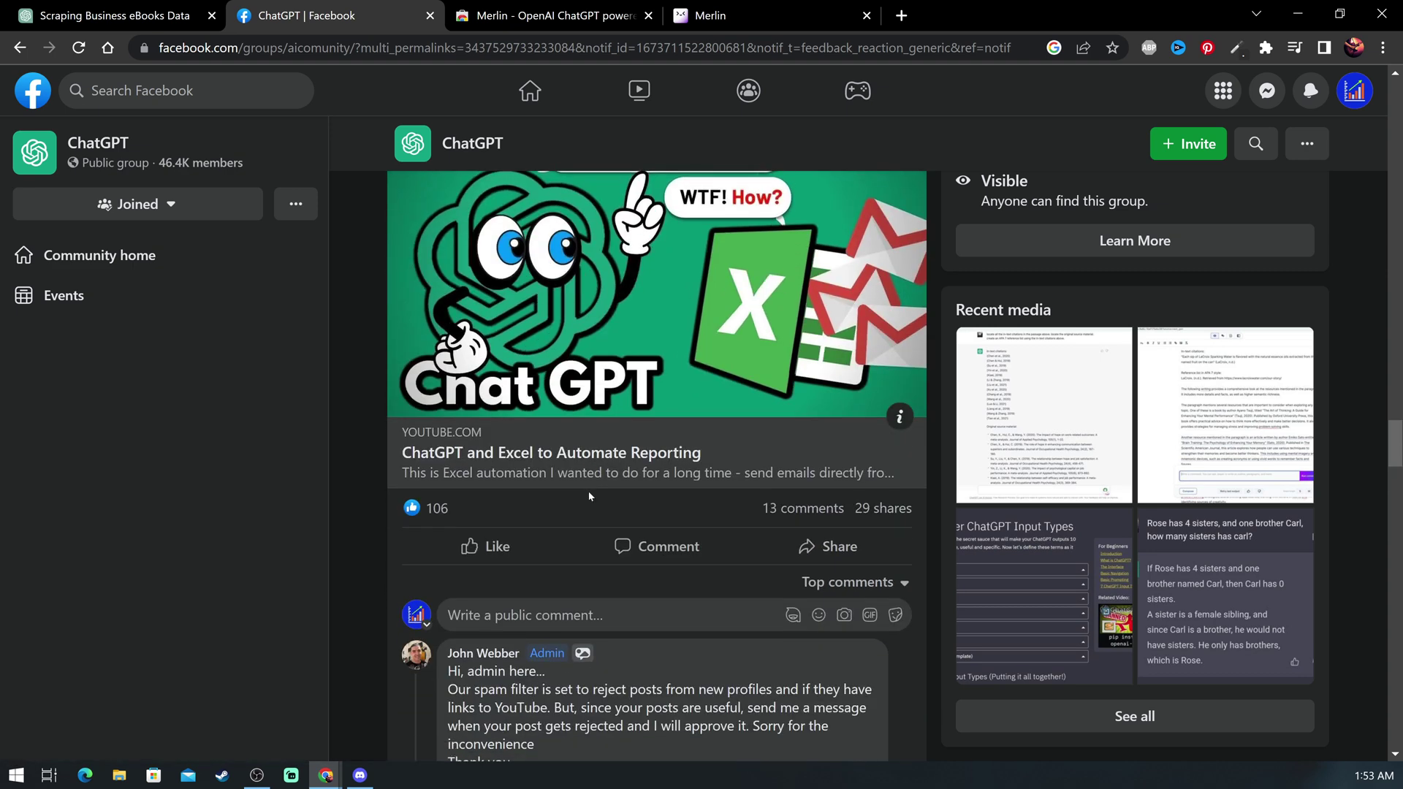
pyautogui.scroll(-2, 588, 497)
pyautogui.scroll(-3, 589, 493)
pyautogui.scroll(-5, 589, 491)
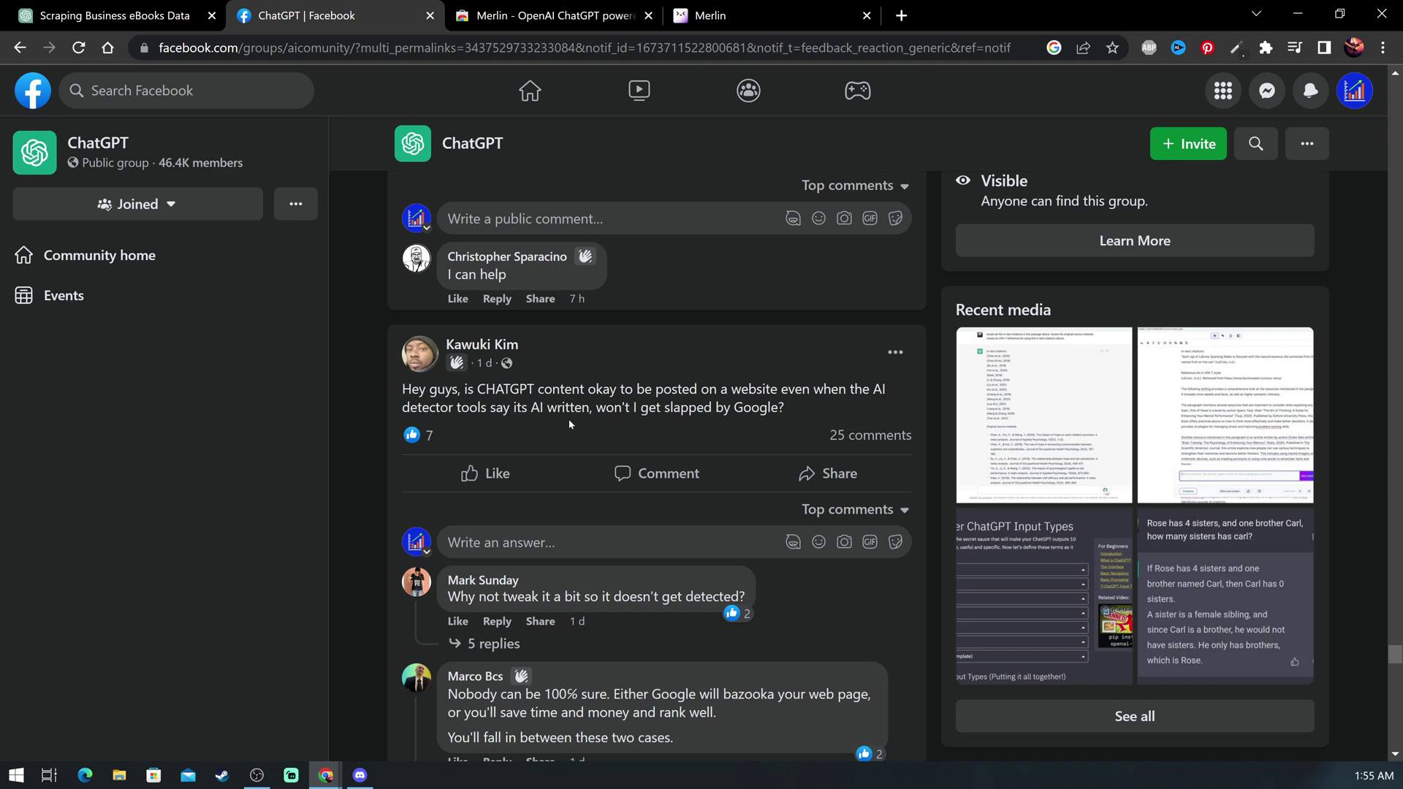
# Select the AI-detector question post and generate Merlin's answer to it.
pyautogui.tripleClick(614, 399)
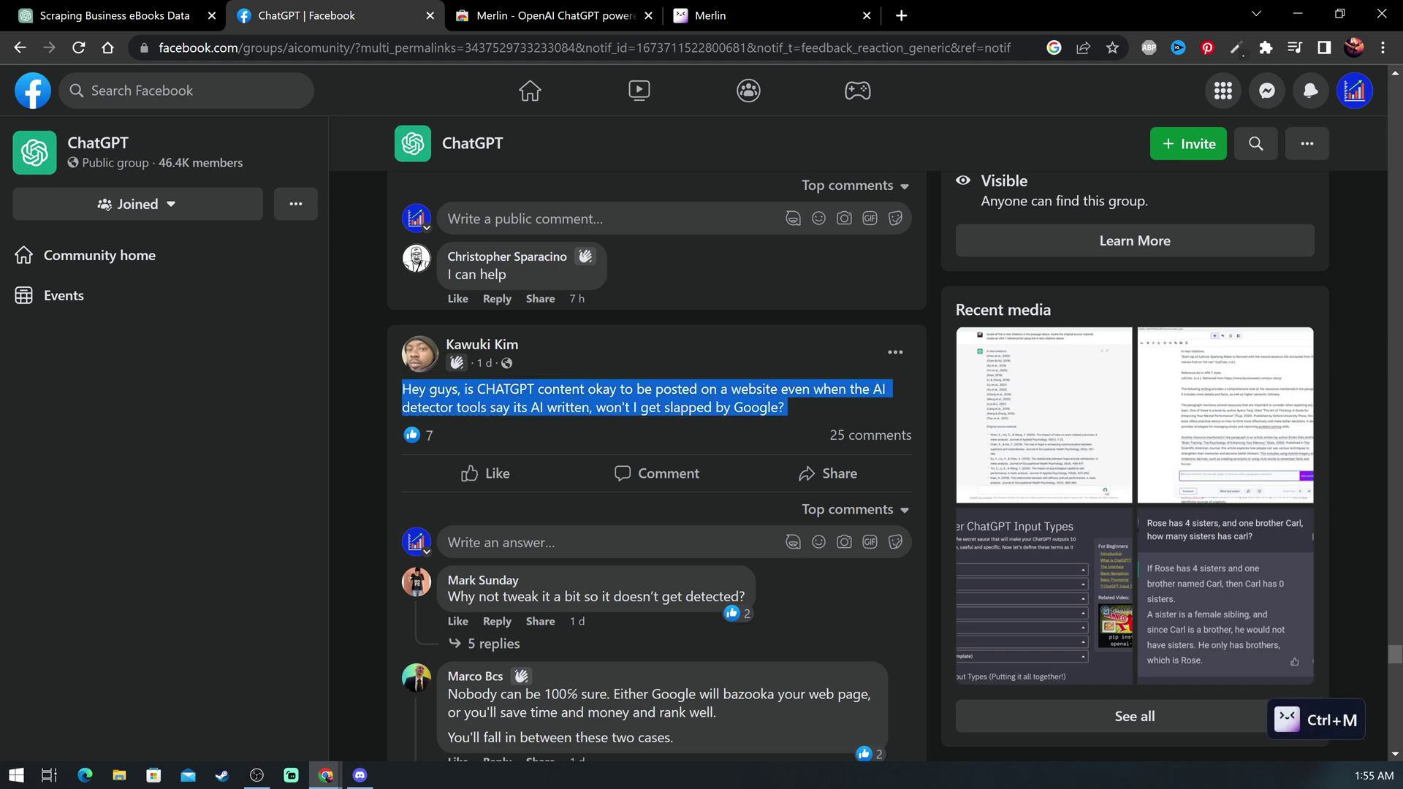
pyautogui.hotkey('ctrl', 'm')
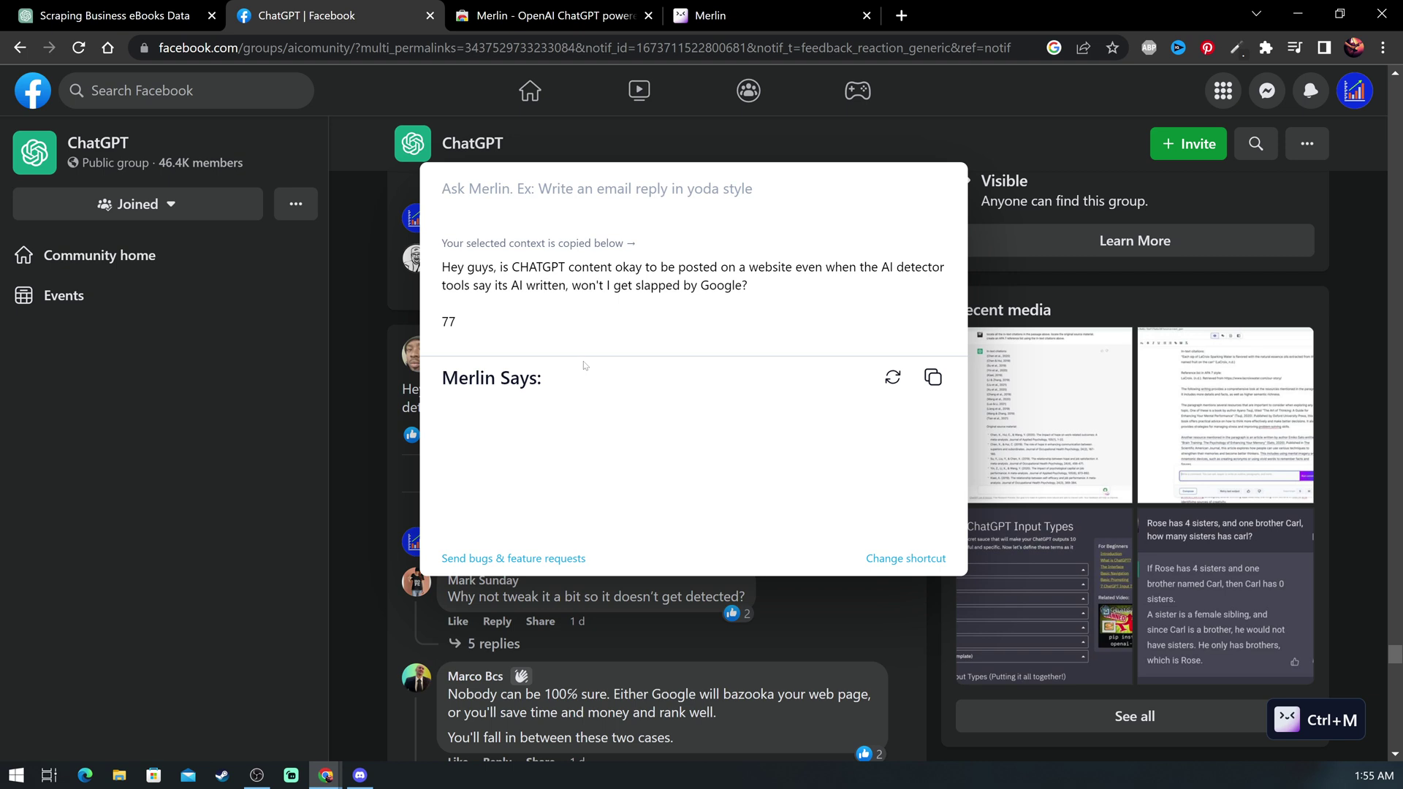
pyautogui.press('Return')
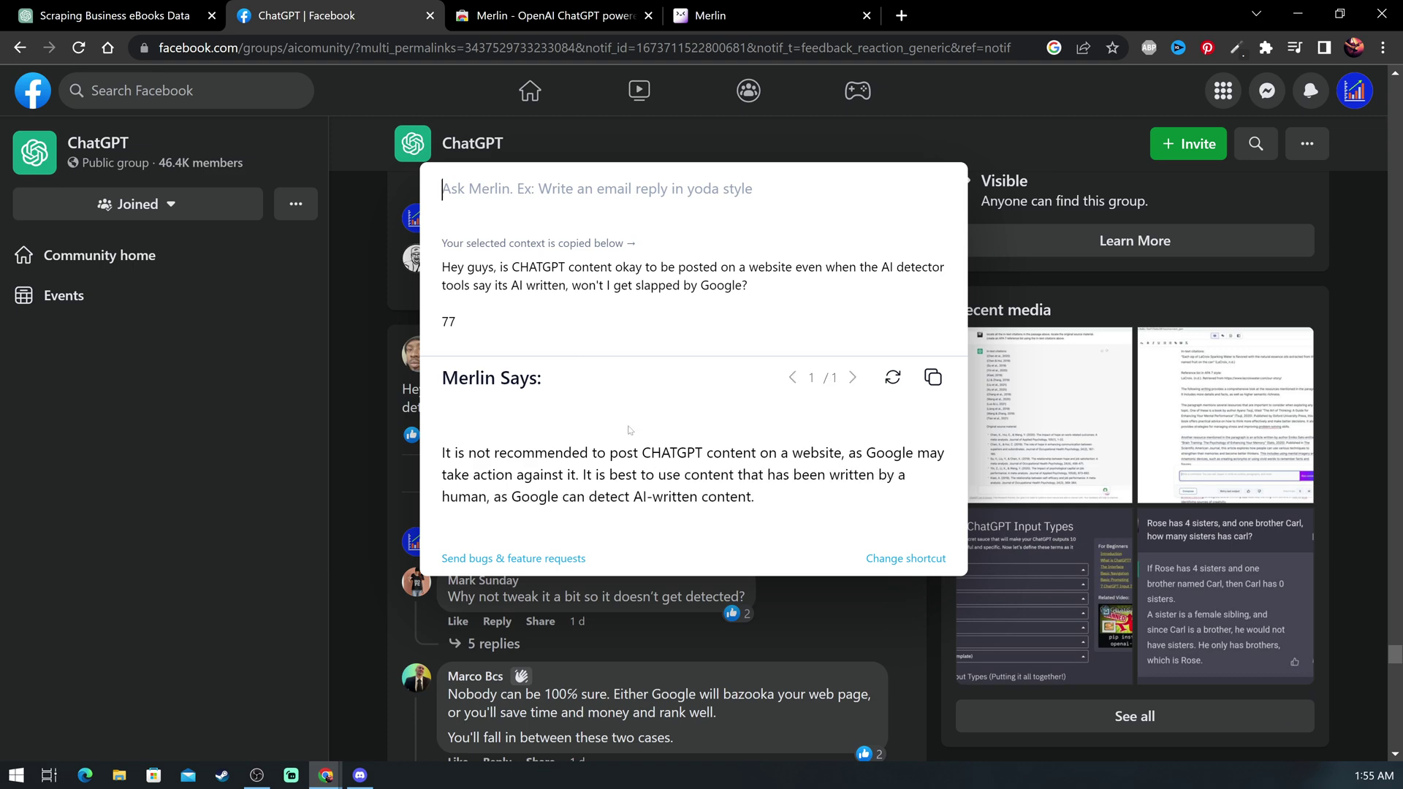
# Post Merlin's answer warning against publishing ChatGPT content as a comment.
pyautogui.click(933, 377)
pyautogui.click(358, 443)
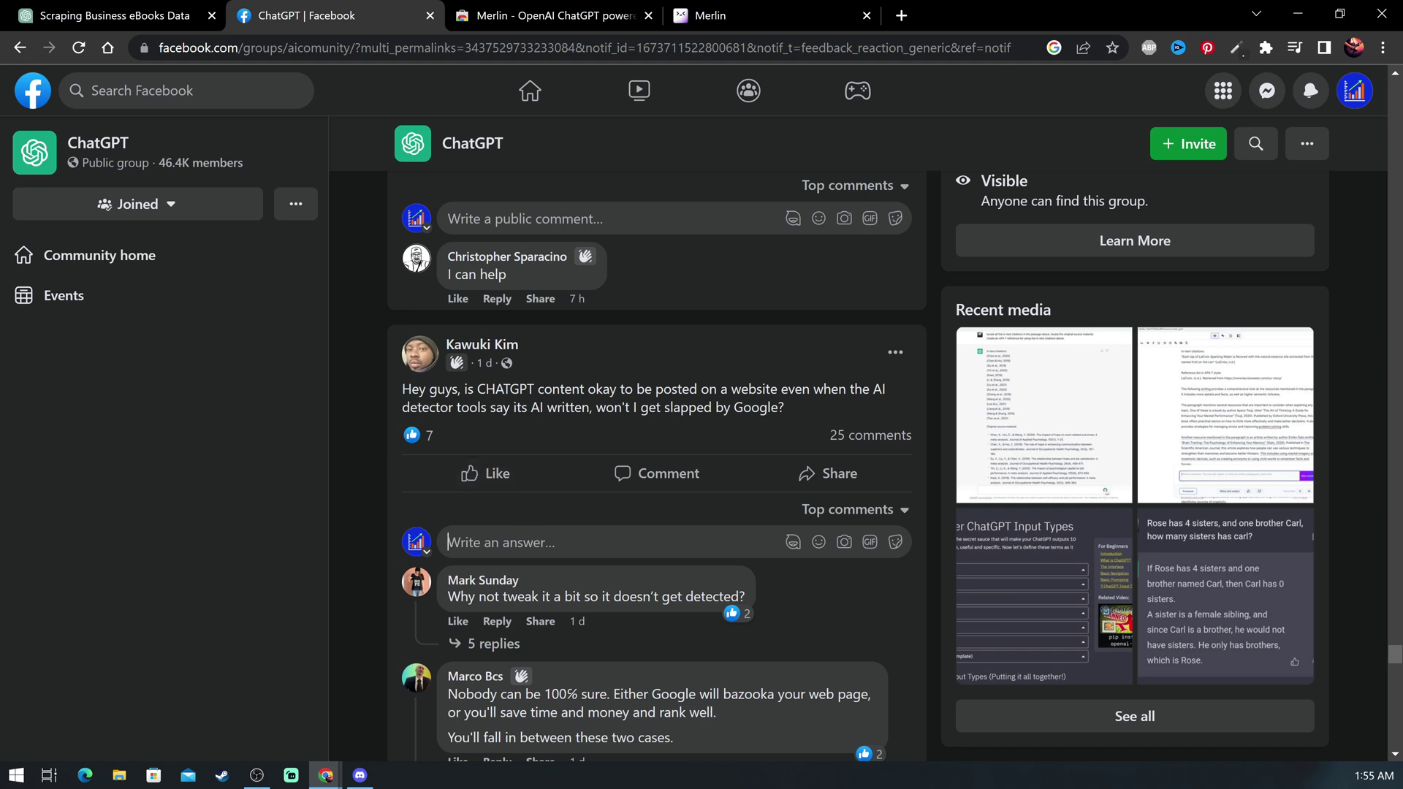
pyautogui.hotkey('ctrl', 'v')
pyautogui.press('Return')
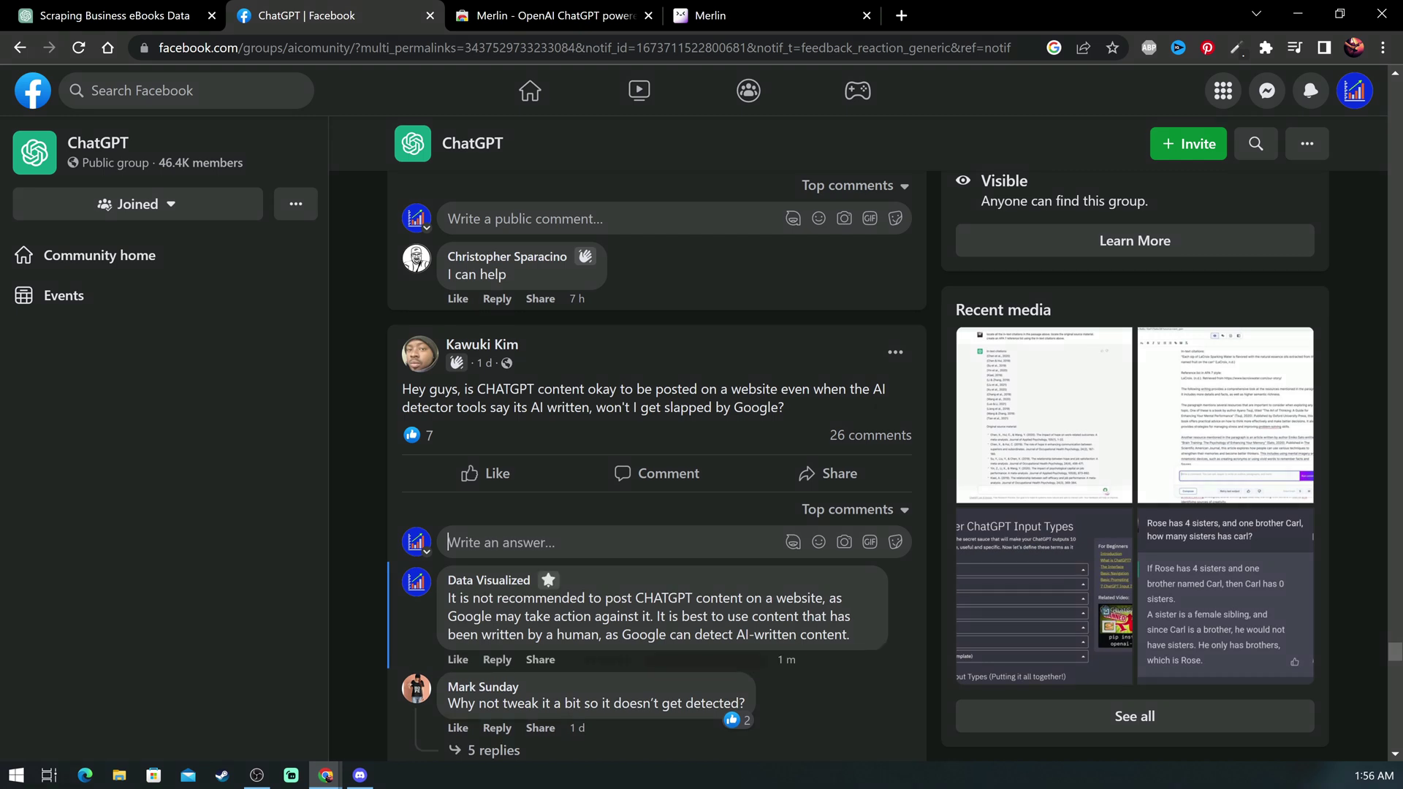
pyautogui.scroll(-5, 702, 460)
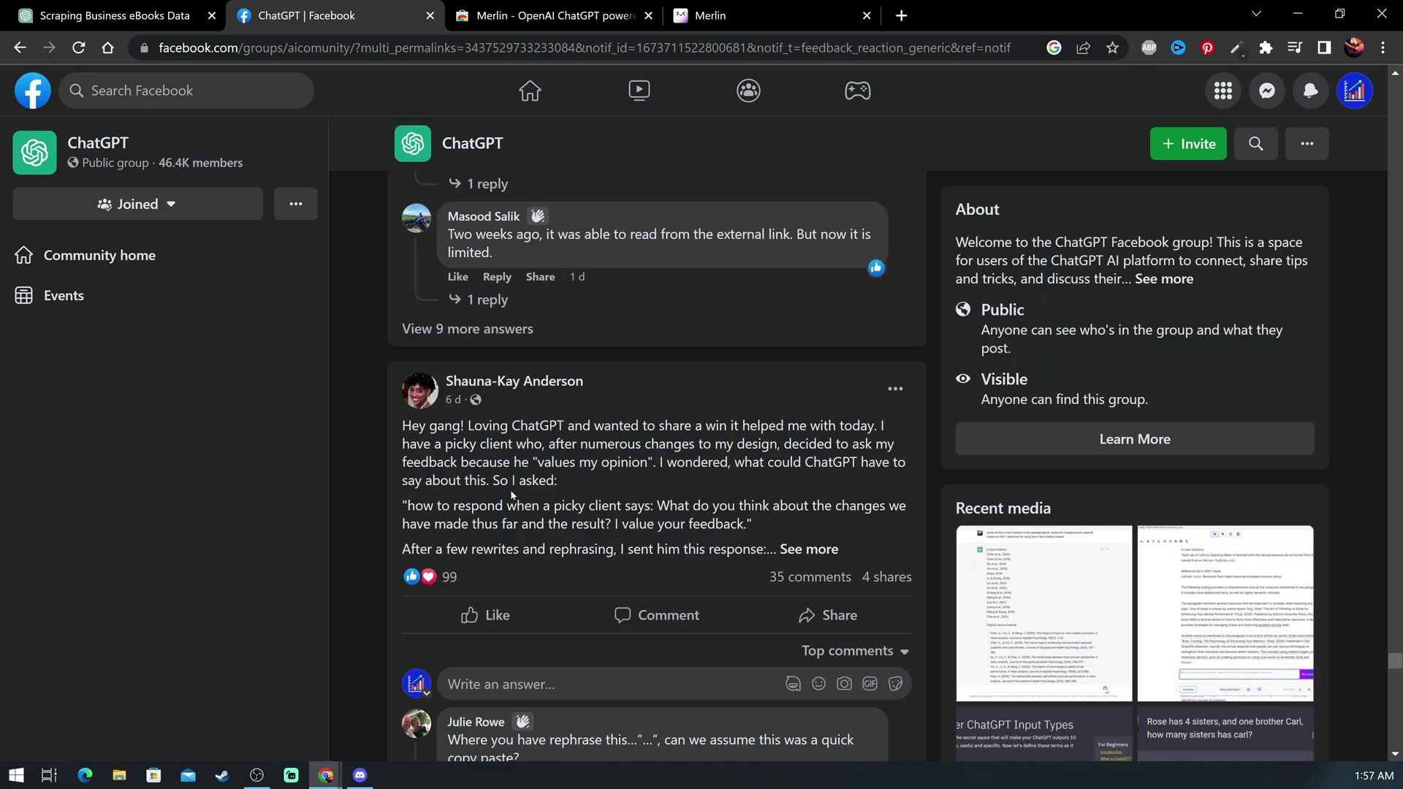
# Expand and select the whole logo-feedback post, then request a two-sentence Merlin summary.
pyautogui.click(823, 550)
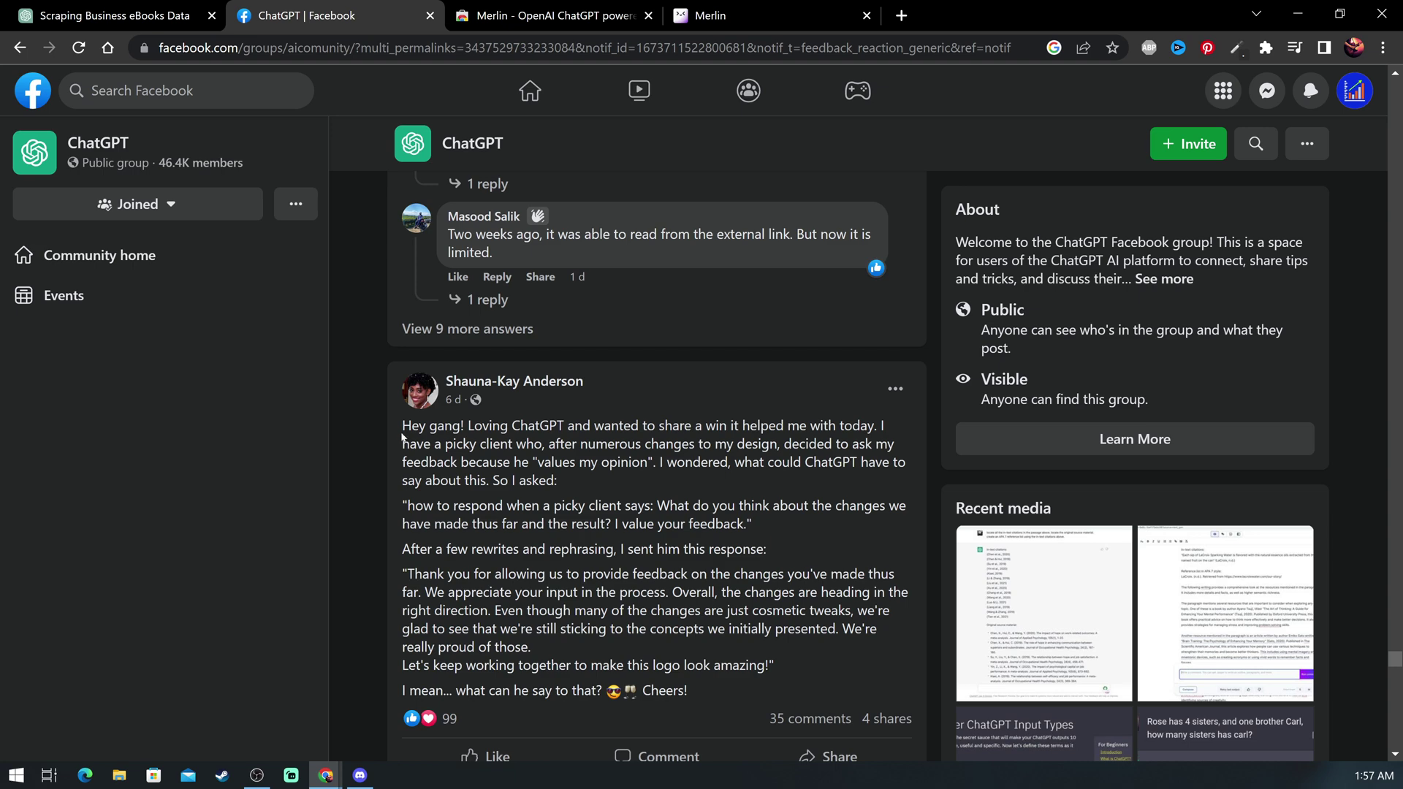
pyautogui.moveTo(402, 426); pyautogui.dragTo(734, 687)
pyautogui.hotkey('ctrl', 'm')
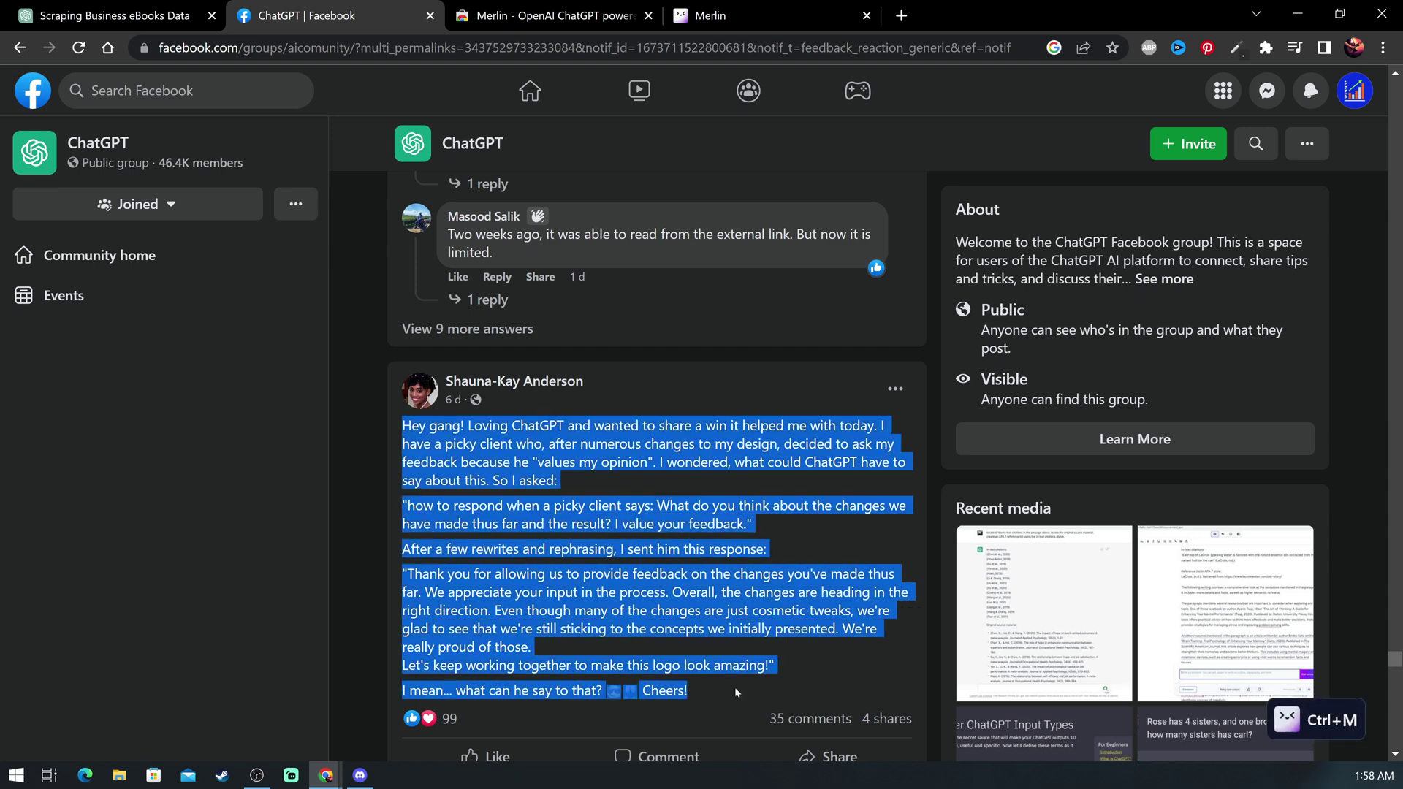
pyautogui.write('sumar')
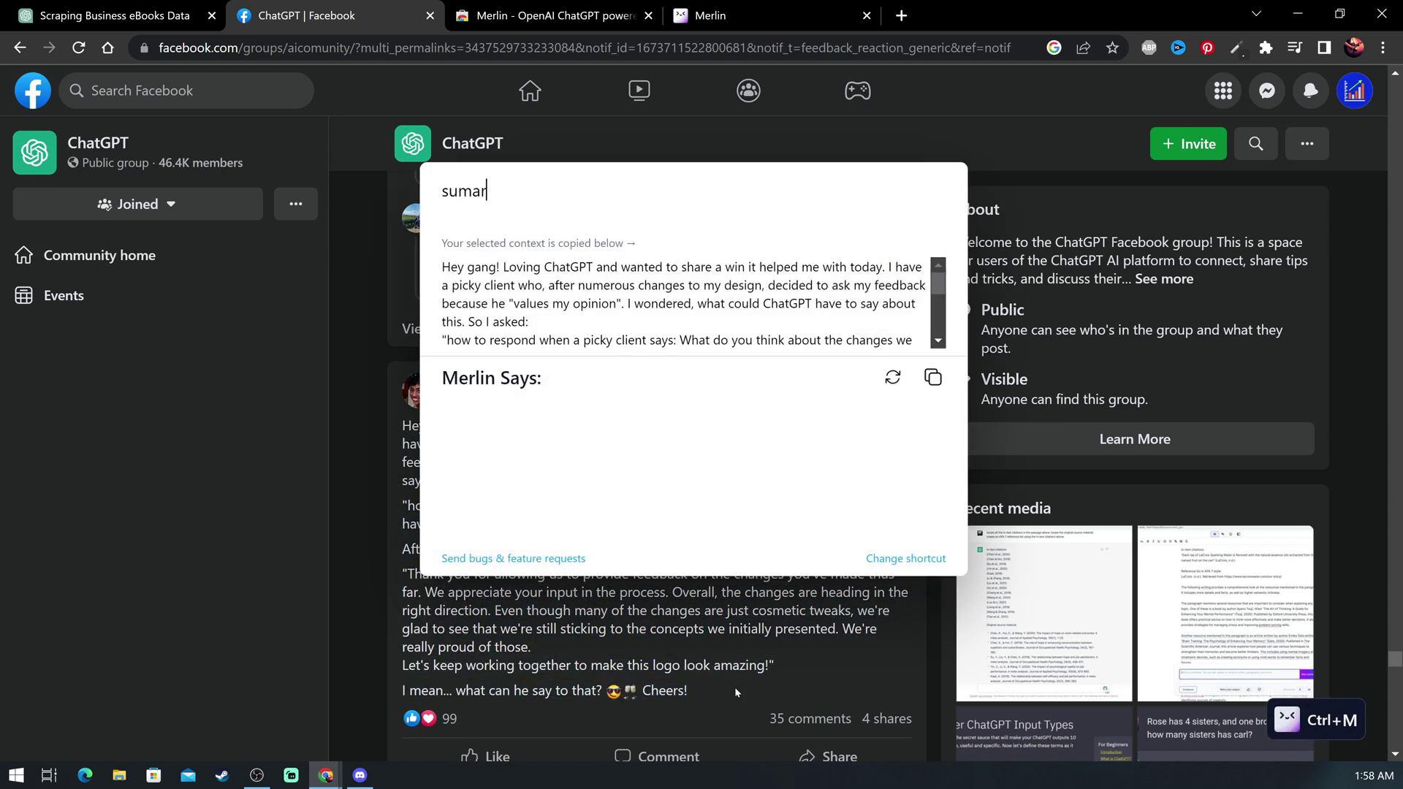
pyautogui.write('ize in two')
pyautogui.write(' sentences')
pyautogui.press('Return')
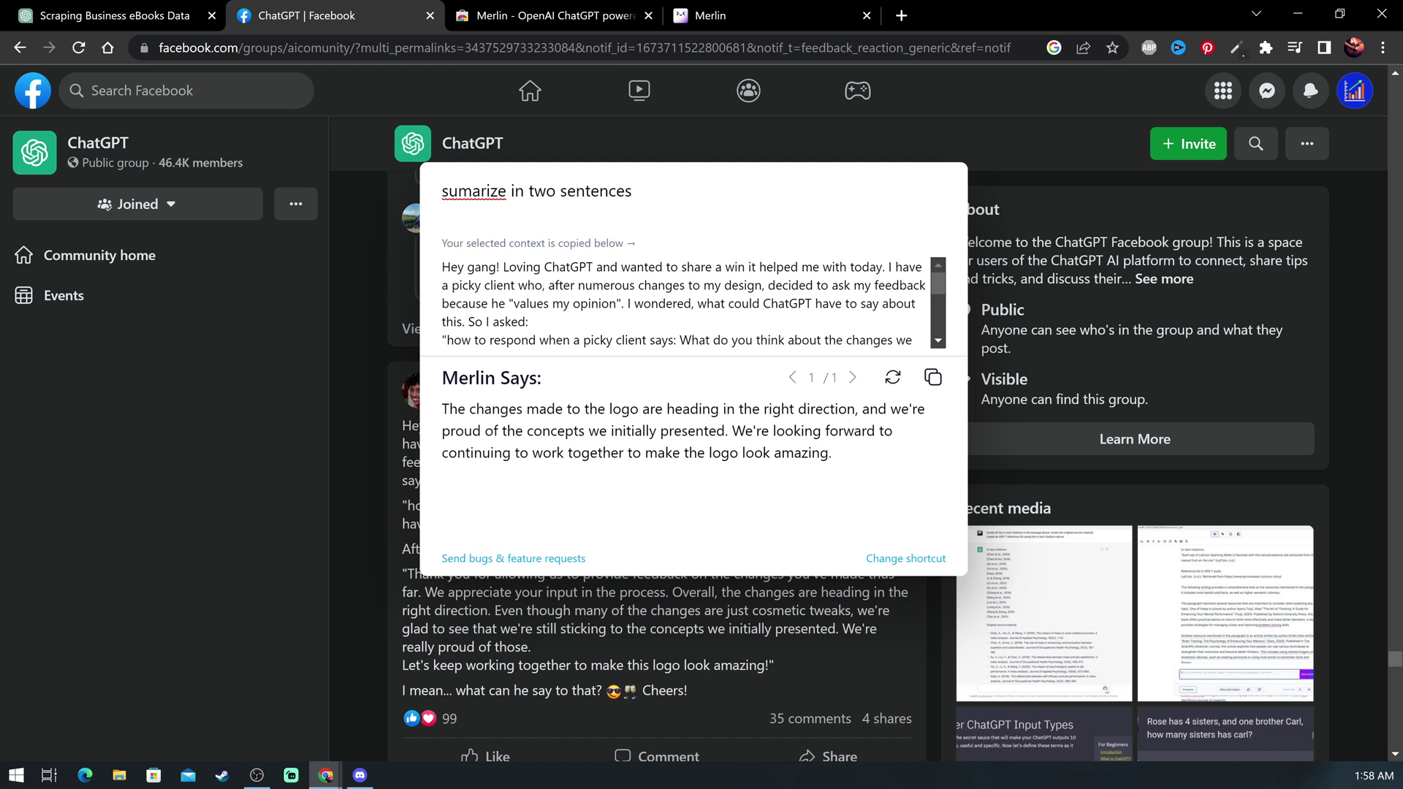
pyautogui.scroll(-2, 685, 302)
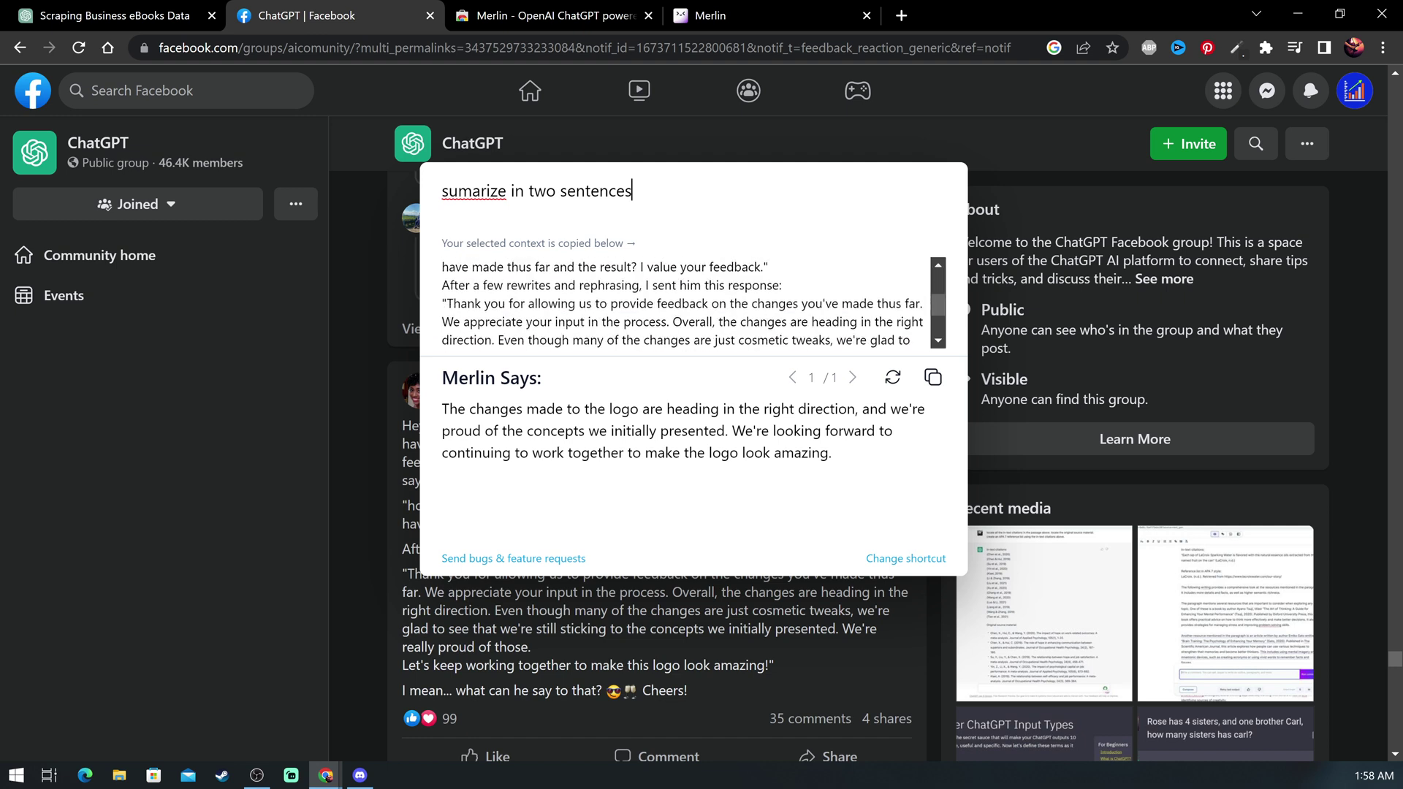
pyautogui.scroll(-2, 685, 303)
pyautogui.scroll(-1, 684, 303)
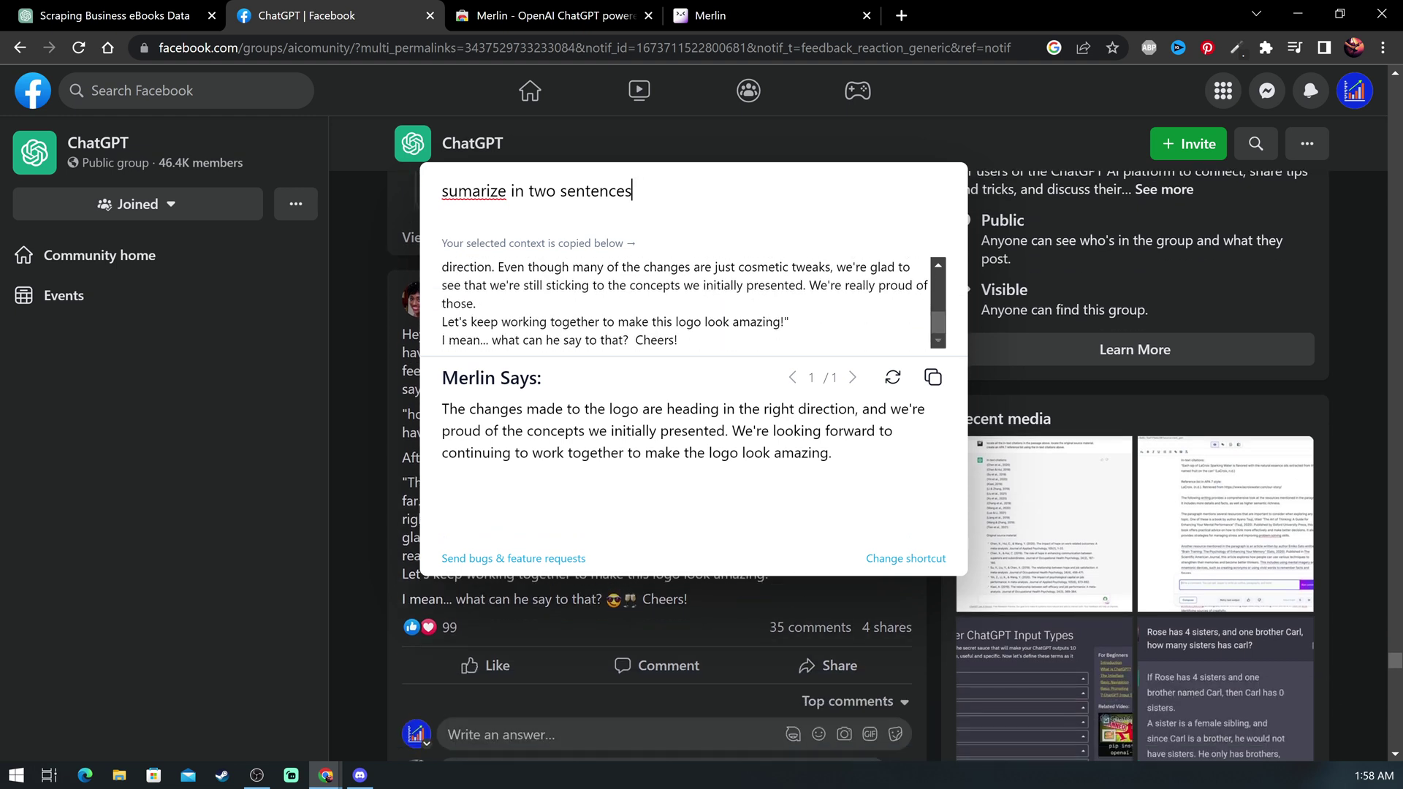